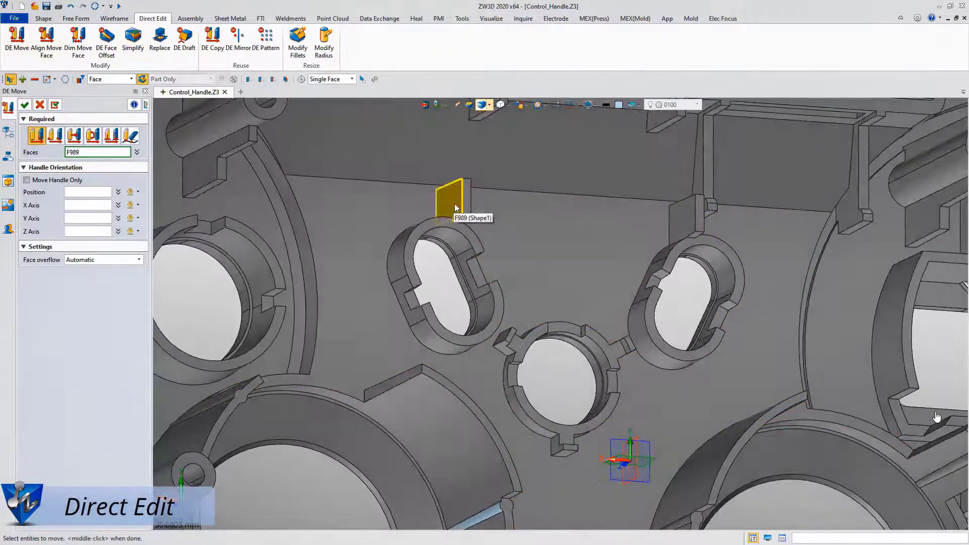
Step: Move the side face of the small rib above the slotted oval boss with DE Move
{"action": "left_click", "coordinate": [429, 208]}
{"action": "key", "text": "Return"}
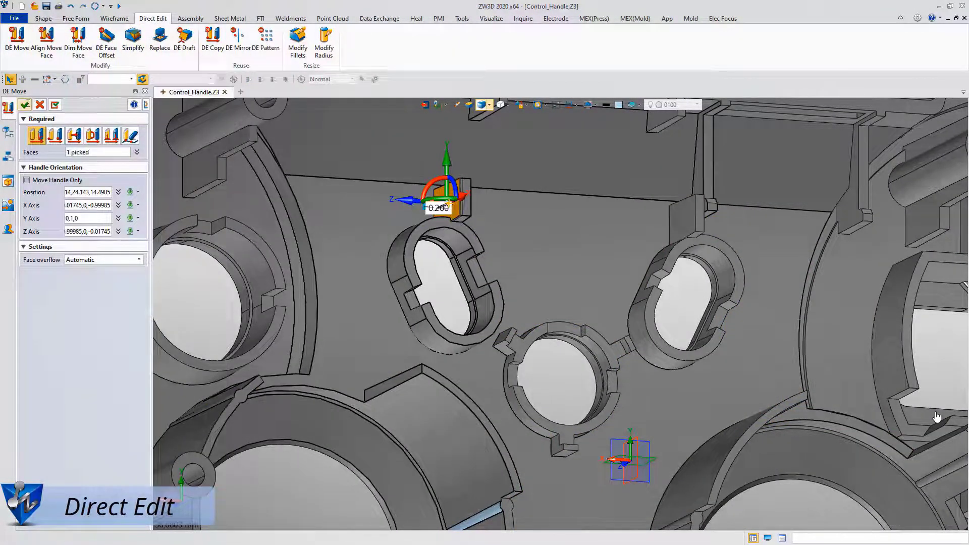
{"action": "middle_click", "coordinate": [429, 209]}
Step: Circular-pattern the small rib about the axis of its round boss with DE Pattern, using 2 instances at 90 degrees
{"action": "middle_click_drag", "start_coordinate": [542, 375], "coordinate": [508, 230]}
{"action": "left_click", "coordinate": [266, 40]}
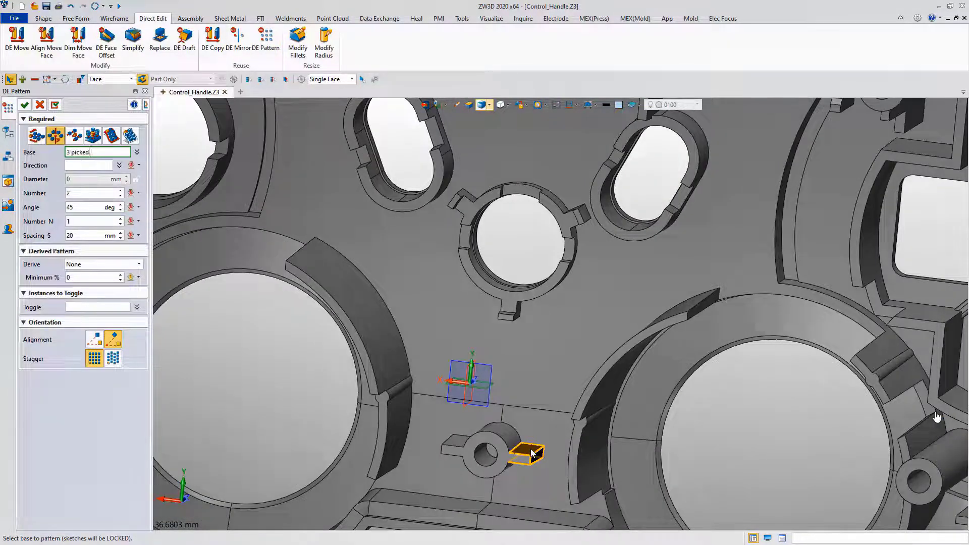
{"action": "middle_click", "coordinate": [519, 453]}
{"action": "left_click", "coordinate": [505, 451]}
{"action": "key", "text": "Tab"}
{"action": "type", "text": "90"}
{"action": "key", "text": "Tab"}
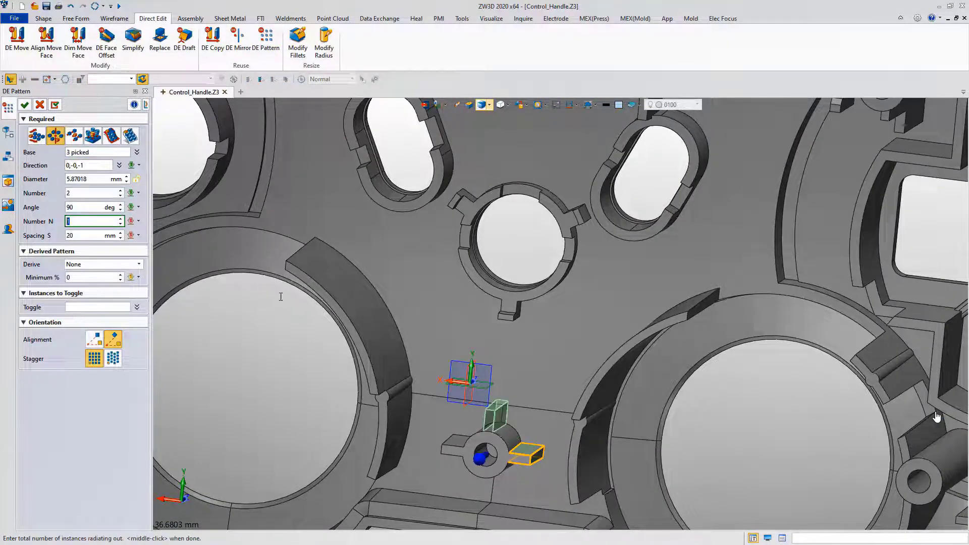
{"action": "left_click", "coordinate": [24, 105]}
Step: Modify the radius of the curved notch face in the rectangular frame's upper wall
{"action": "right_click_drag", "start_coordinate": [432, 450], "coordinate": [445, 430]}
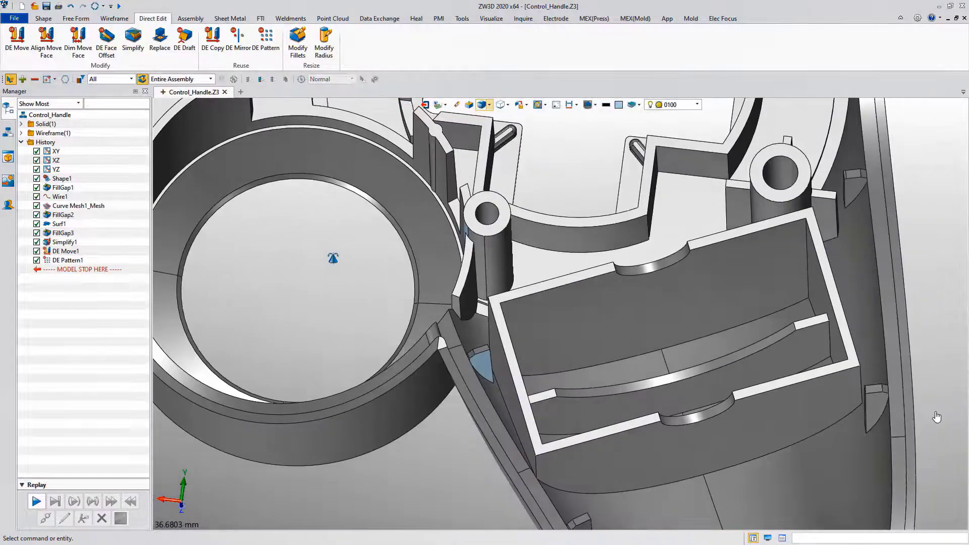
{"action": "left_click", "coordinate": [321, 55]}
{"action": "left_click", "coordinate": [651, 260]}
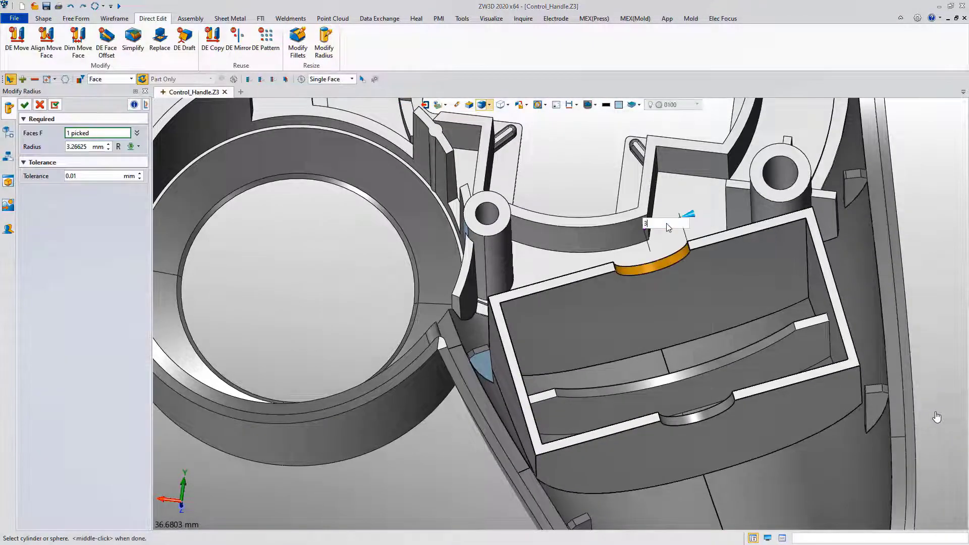
{"action": "scroll", "coordinate": [669, 238], "scroll_direction": "up", "scroll_amount": 5}
{"action": "middle_click", "coordinate": [668, 244]}
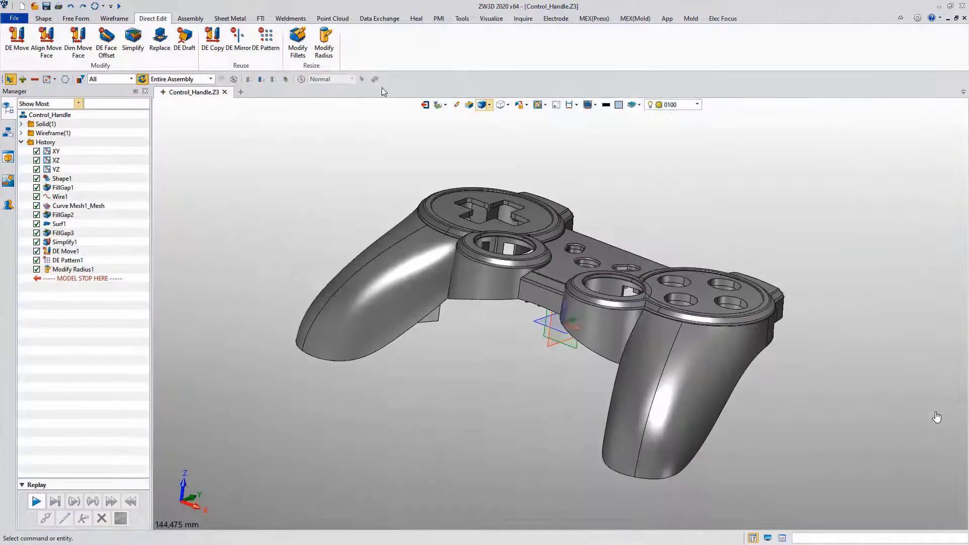
Step: Run a draft analysis on the control handle with a 1-degree angle
{"action": "left_click", "coordinate": [690, 19]}
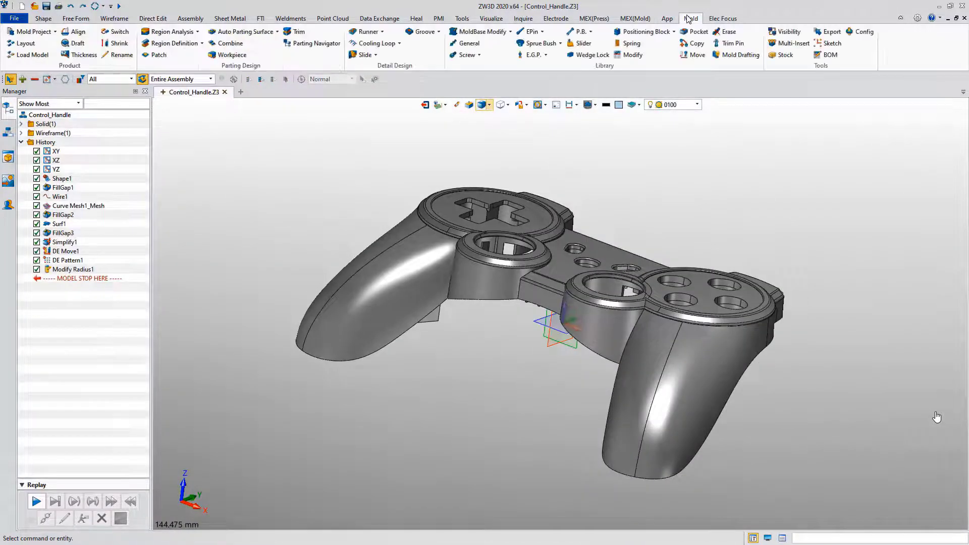
{"action": "left_click", "coordinate": [75, 44]}
{"action": "left_click", "coordinate": [120, 184]}
{"action": "left_click", "coordinate": [120, 185]}
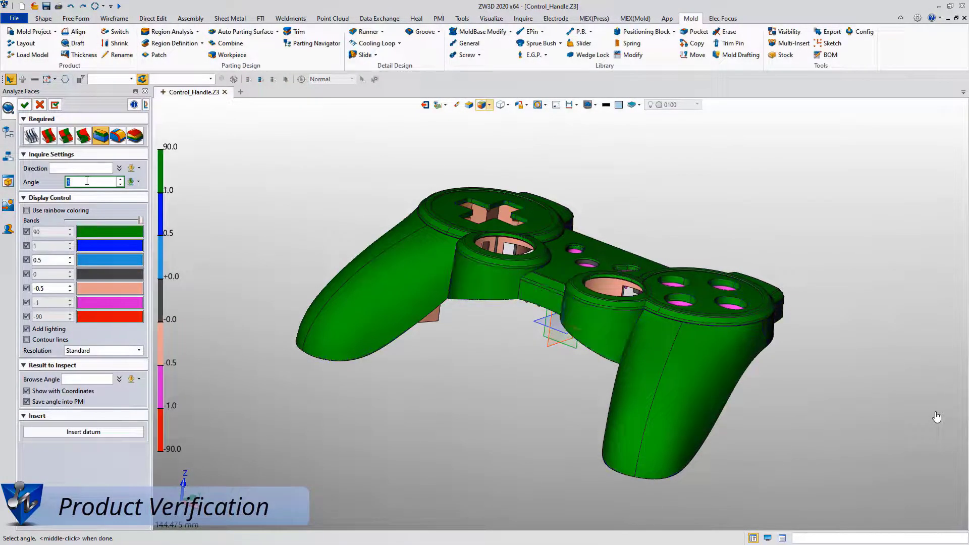
Step: Inspect the draft angle at points on the handle grip and the top faces, and close the analysis
{"action": "left_click", "coordinate": [92, 379]}
{"action": "left_click", "coordinate": [559, 252]}
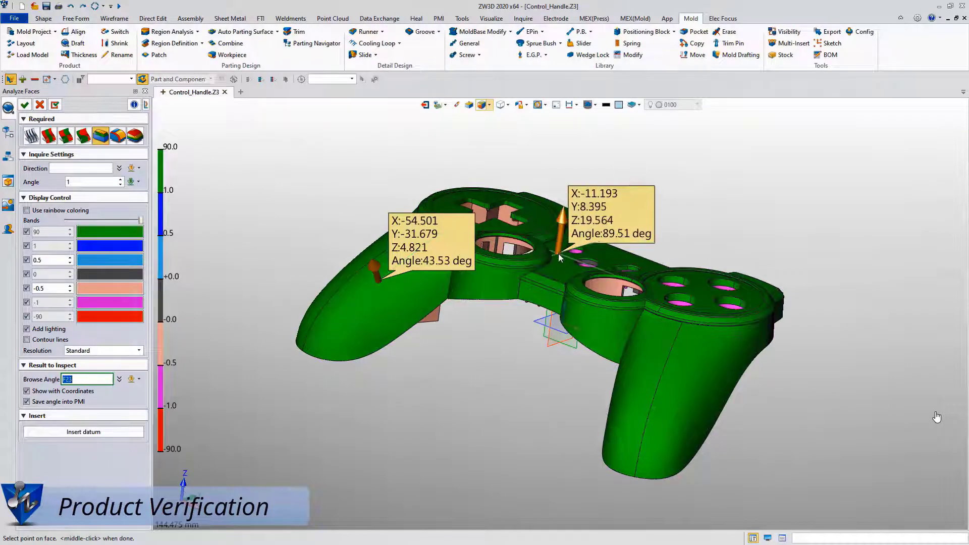
{"action": "left_click", "coordinate": [701, 286]}
{"action": "right_click_drag", "start_coordinate": [482, 393], "coordinate": [567, 447]}
{"action": "left_click", "coordinate": [24, 105]}
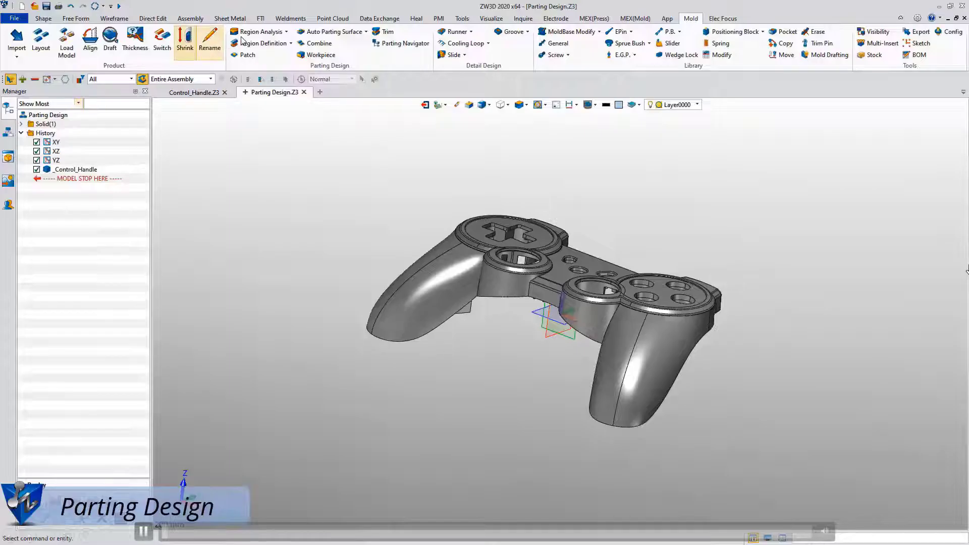
Step: Calculate the mold regions along direction 0,0,1, assign the vertical face to the cavity, and highlight the unknown faces
{"action": "left_click", "coordinate": [258, 31]}
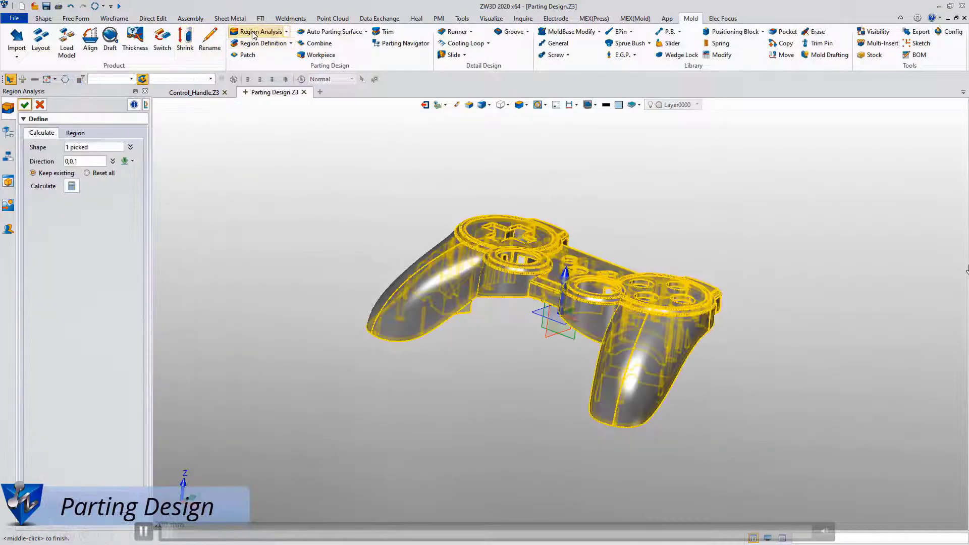
{"action": "left_click", "coordinate": [76, 186]}
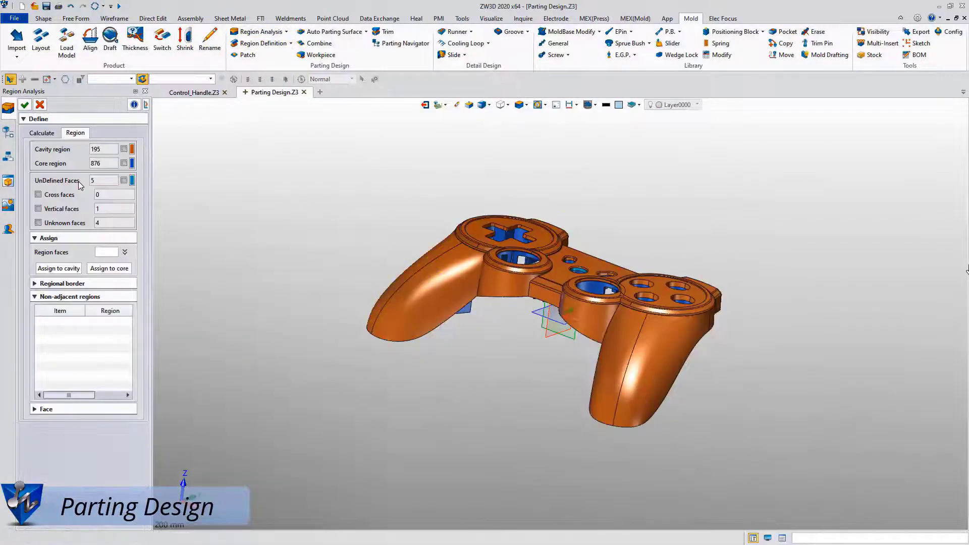
{"action": "left_click", "coordinate": [39, 208]}
{"action": "left_click", "coordinate": [59, 268]}
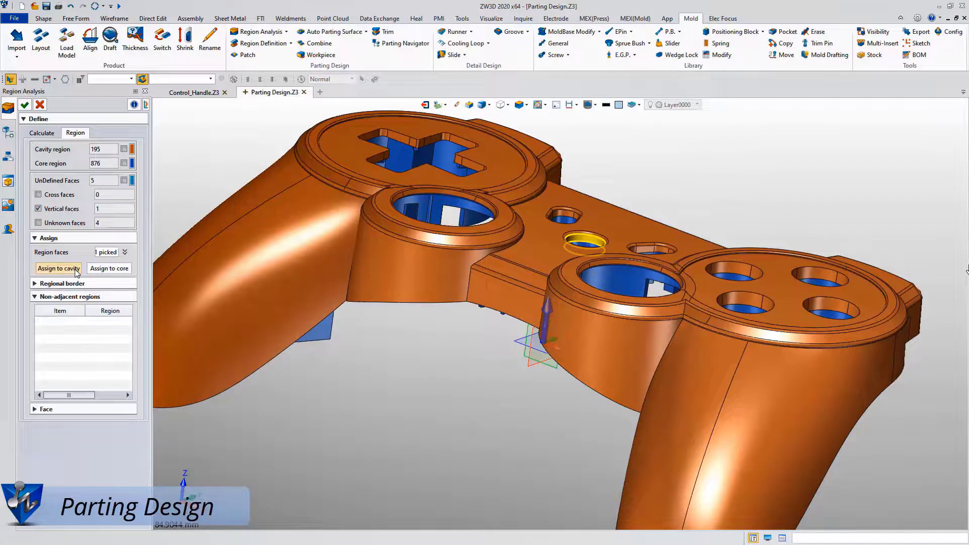
{"action": "left_click", "coordinate": [39, 223]}
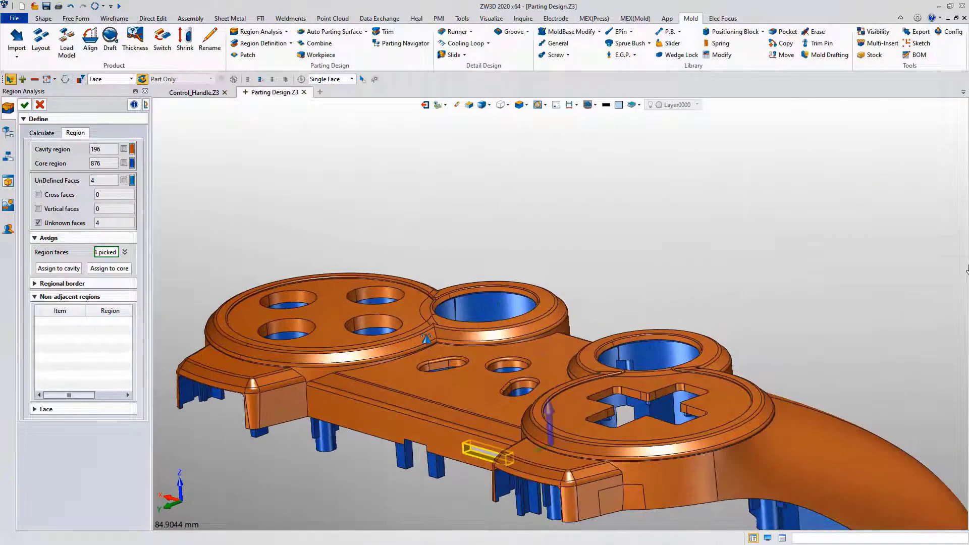
{"action": "left_click", "coordinate": [25, 104]}
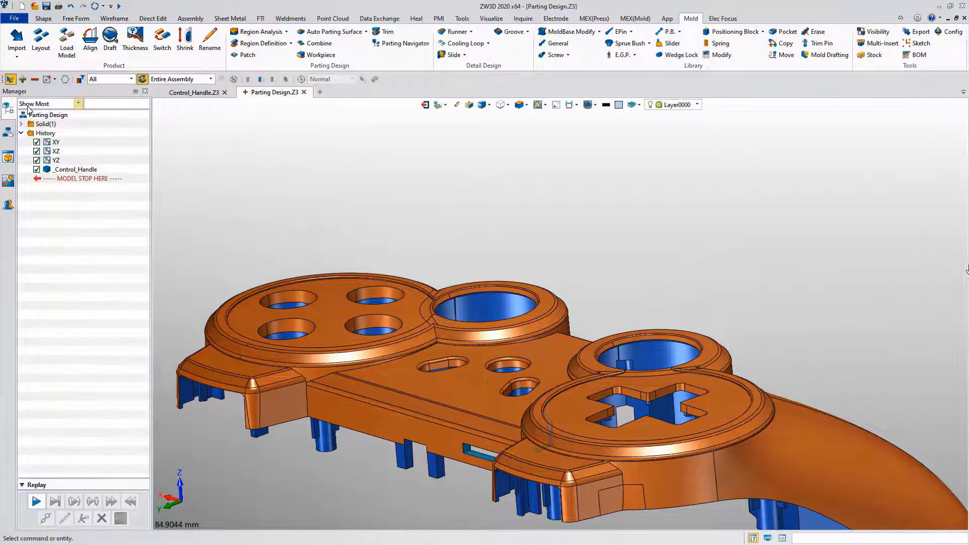
Step: Define a new region named Slider from the undefined side-slot faces, creating regions and parting lines
{"action": "left_click", "coordinate": [257, 44]}
{"action": "left_click", "coordinate": [42, 268]}
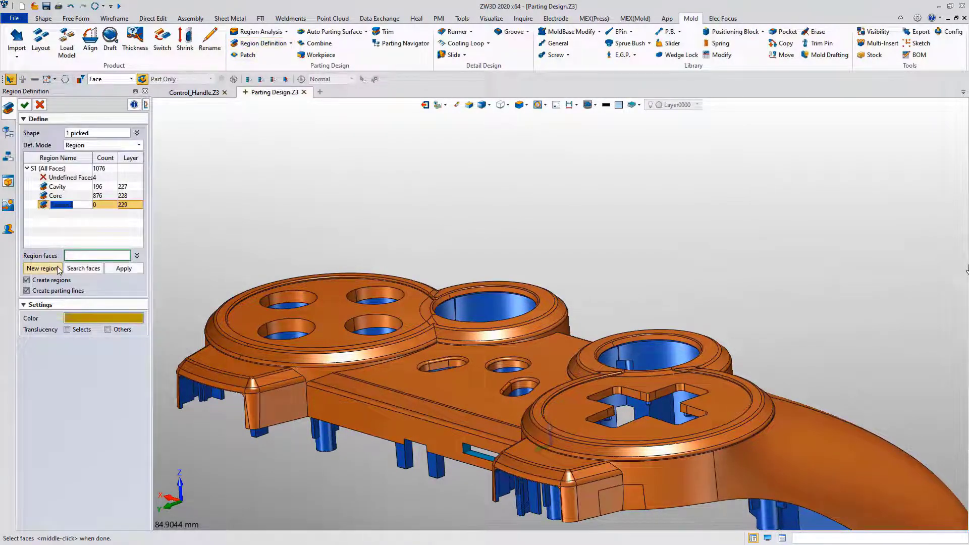
{"action": "type", "text": "Slider"}
{"action": "left_click", "coordinate": [77, 255]}
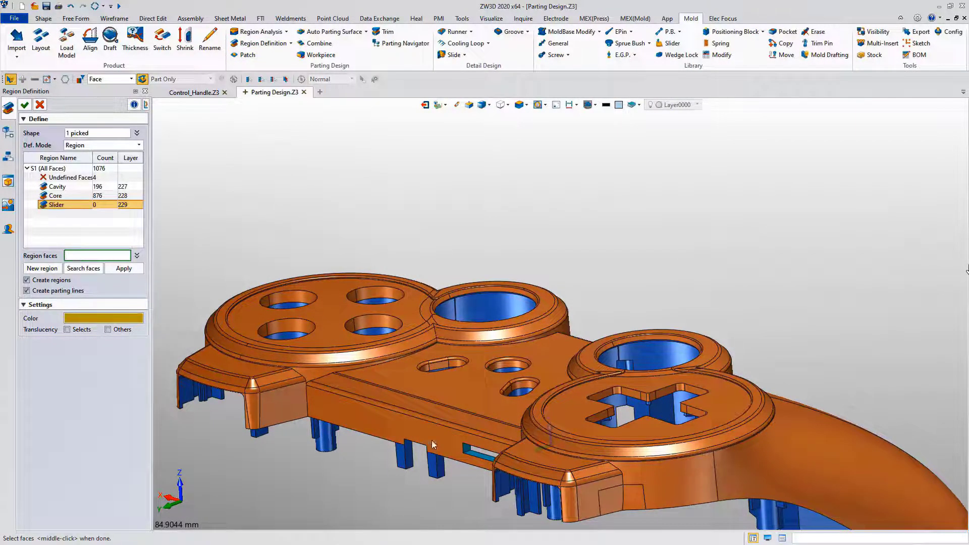
{"action": "left_click_drag", "start_coordinate": [433, 442], "coordinate": [510, 472]}
{"action": "left_click", "coordinate": [116, 268]}
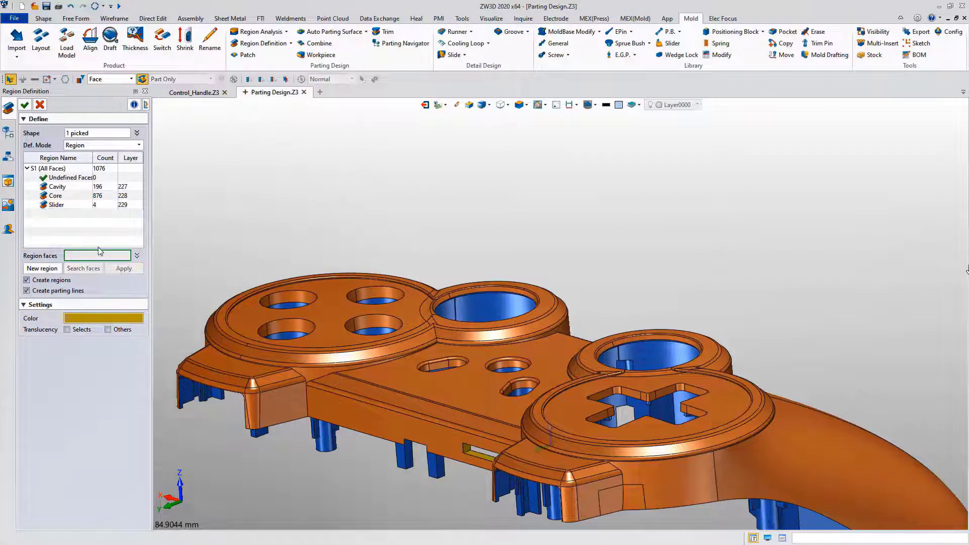
{"action": "left_click", "coordinate": [28, 107]}
Step: Patch all inner hole loops of the handle using the Parting Shape type with a 0.01 tolerance
{"action": "scroll", "coordinate": [528, 222], "scroll_direction": "down", "scroll_amount": 4}
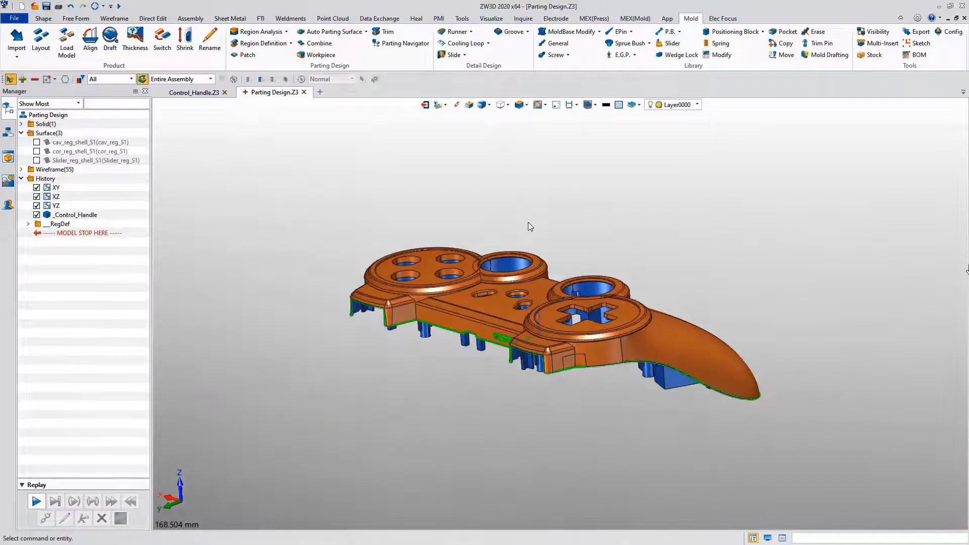
{"action": "left_click", "coordinate": [247, 55]}
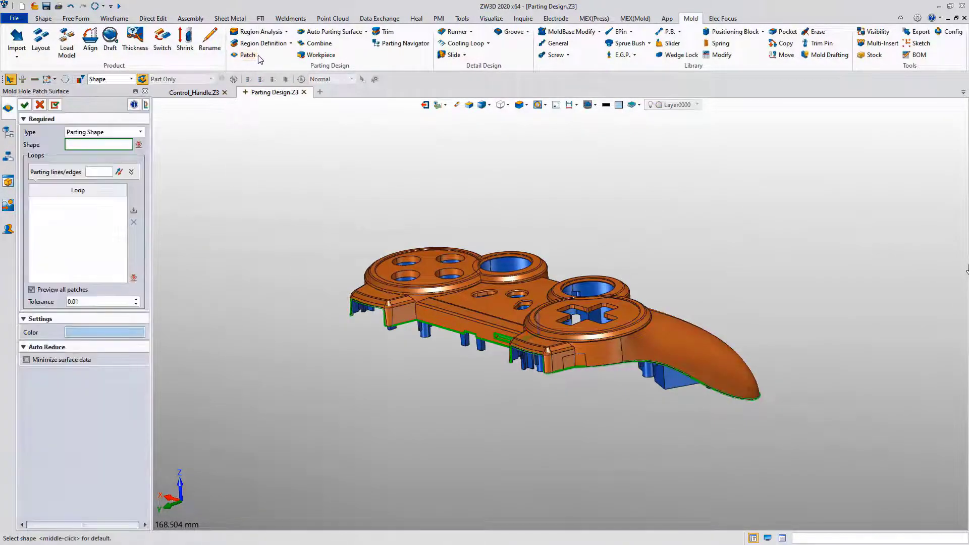
{"action": "left_click", "coordinate": [459, 271]}
{"action": "right_click_drag", "start_coordinate": [313, 284], "coordinate": [385, 336]}
{"action": "left_click", "coordinate": [26, 105]}
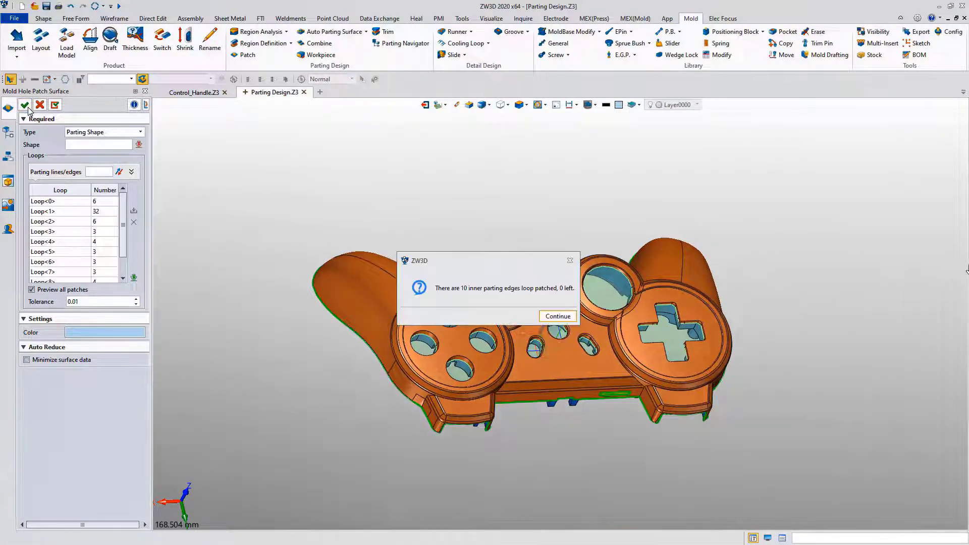
{"action": "left_click", "coordinate": [559, 317]}
Step: Create the automatic outer parting surface with the Extrude method and a distance of 100 mm
{"action": "left_click", "coordinate": [331, 31]}
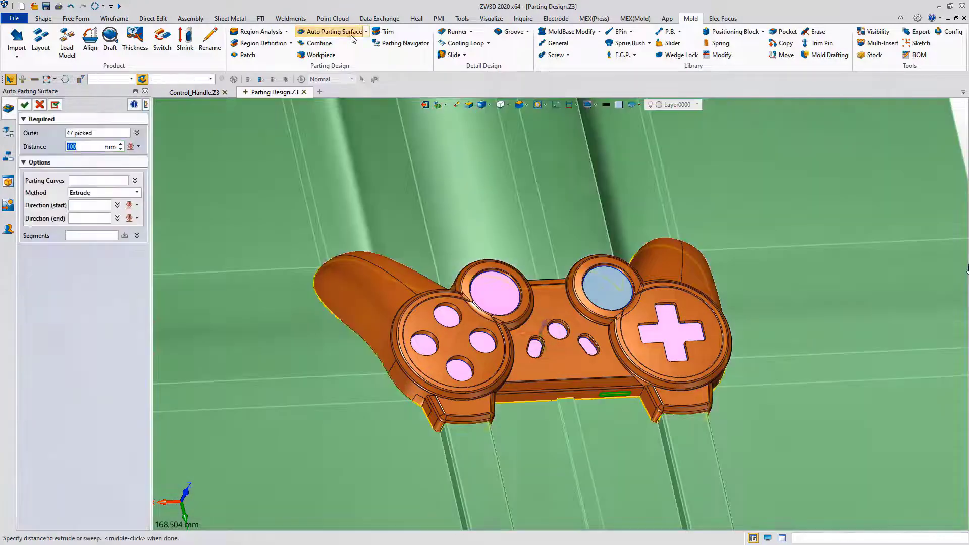
{"action": "scroll", "coordinate": [542, 271], "scroll_direction": "down", "scroll_amount": 5}
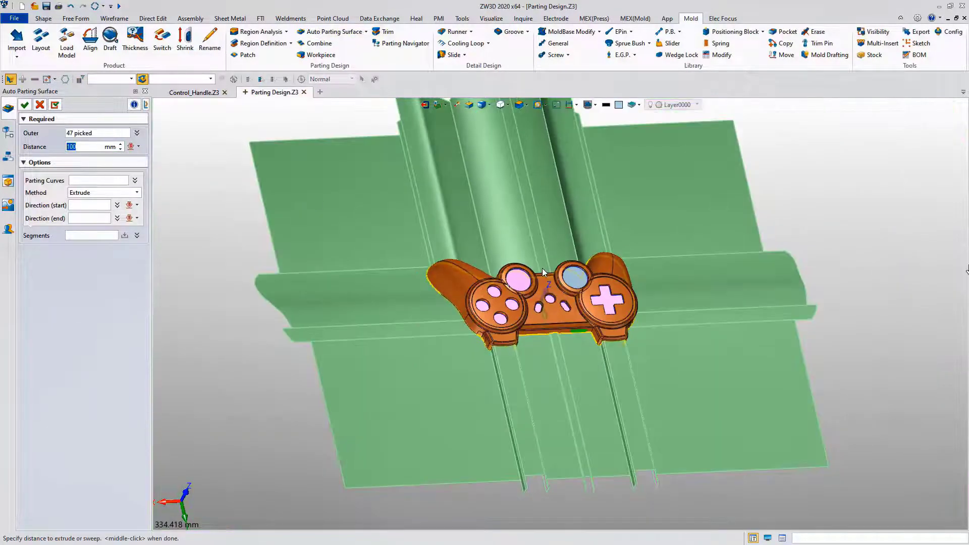
{"action": "left_click", "coordinate": [26, 105]}
Step: Create a planar segmented parting face for Segment 3, the inner edge loop of the side slot
{"action": "left_click", "coordinate": [366, 31]}
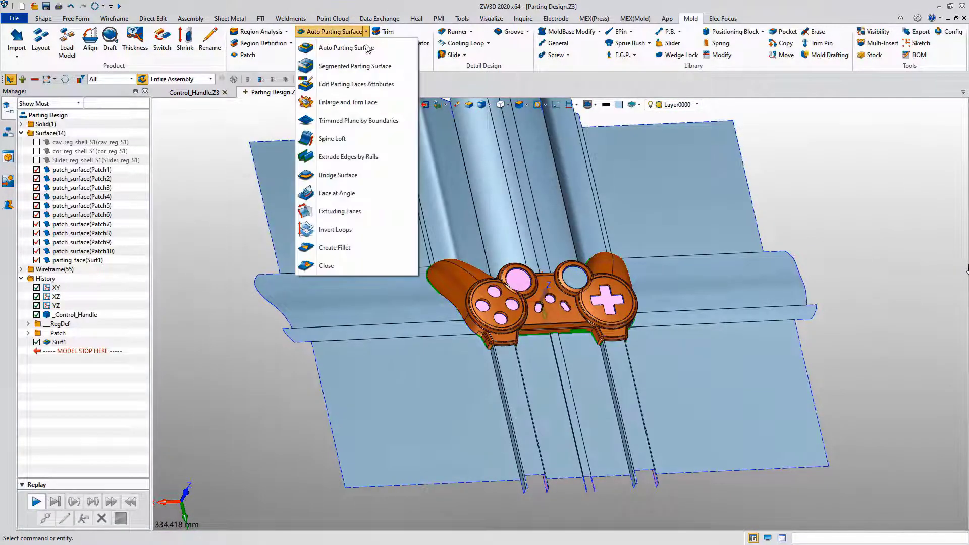
{"action": "left_click", "coordinate": [349, 67]}
{"action": "left_click", "coordinate": [101, 185]}
{"action": "scroll", "coordinate": [591, 332], "scroll_direction": "up", "scroll_amount": 10}
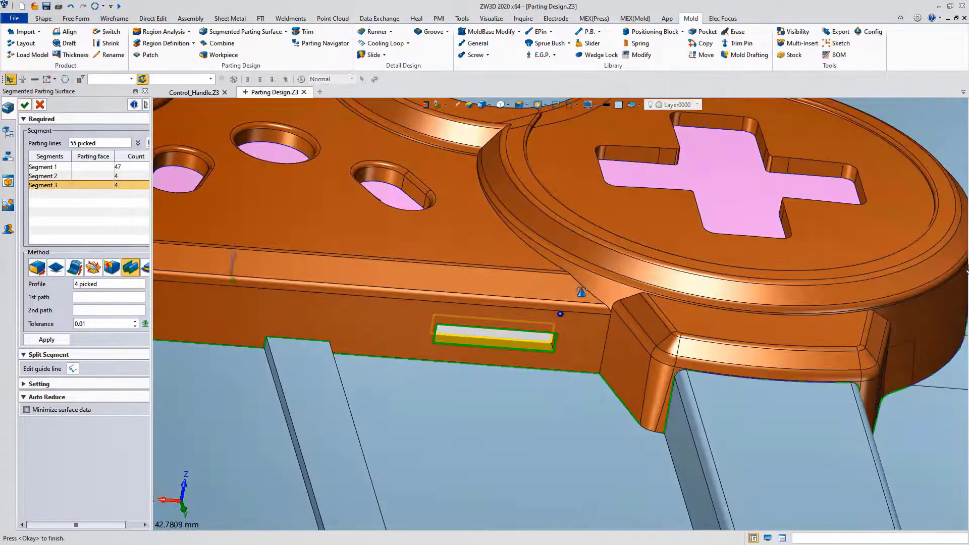
{"action": "left_click", "coordinate": [55, 268]}
{"action": "left_click", "coordinate": [46, 350]}
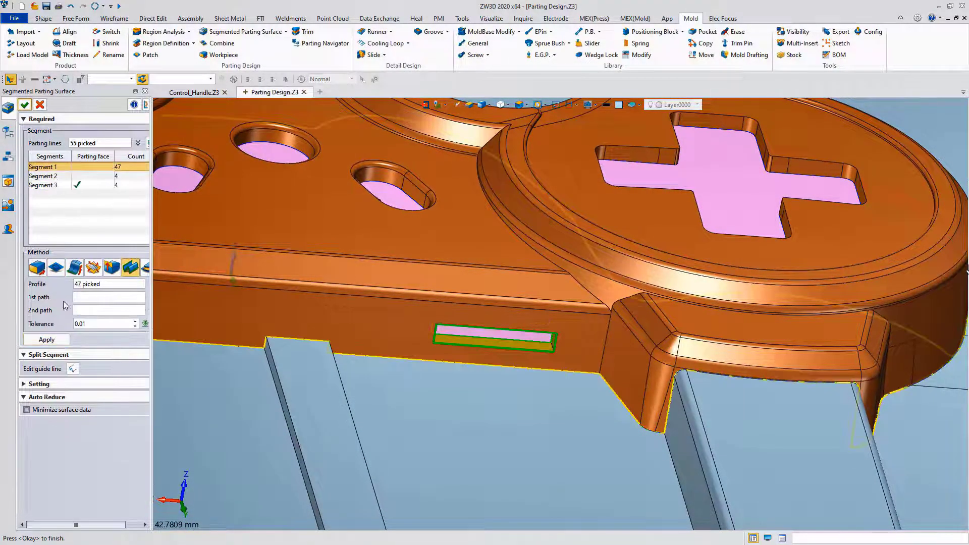
Step: Extrude the Segment 2 edge loop of the side slot along direction 0,1,0 with a 0-degree draft as a parting face
{"action": "left_click", "coordinate": [49, 176]}
{"action": "left_click", "coordinate": [41, 268]}
{"action": "right_click", "coordinate": [189, 234]}
{"action": "left_click", "coordinate": [206, 251]}
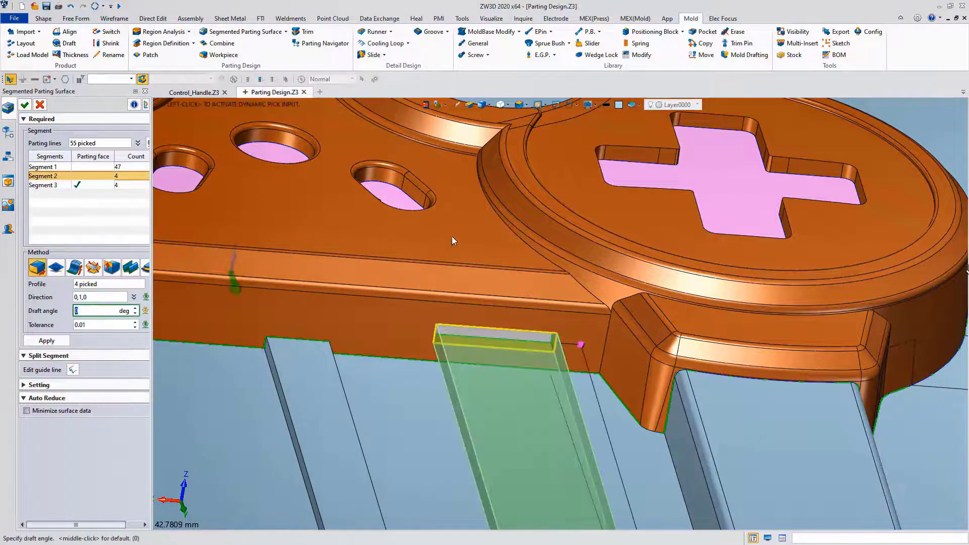
{"action": "scroll", "coordinate": [480, 233], "scroll_direction": "down", "scroll_amount": 6}
{"action": "left_click", "coordinate": [54, 340]}
{"action": "left_click", "coordinate": [24, 104]}
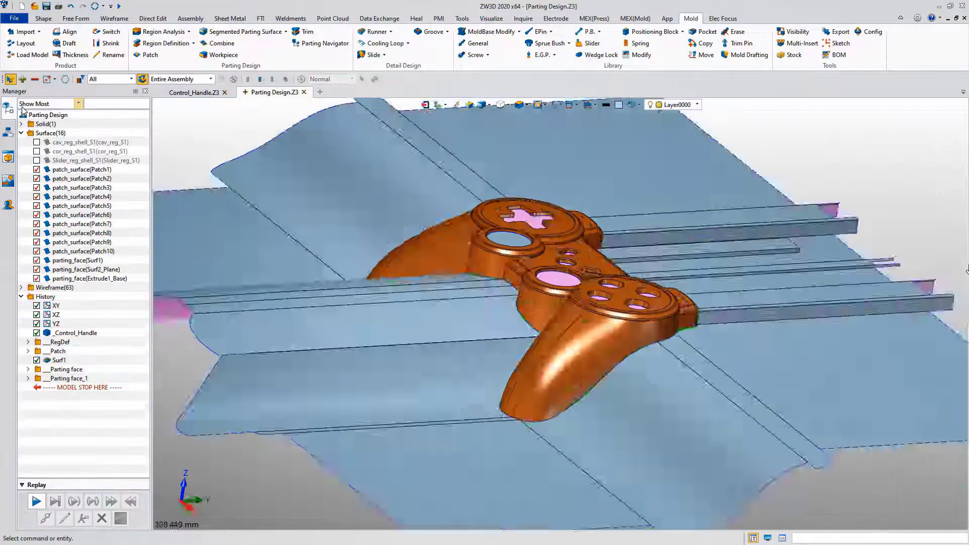
Step: Create a block workpiece around the handle sized X 240 mm, Y 180 mm and Z 100 mm
{"action": "left_click", "coordinate": [223, 55]}
{"action": "key", "text": "ctrl+Up"}
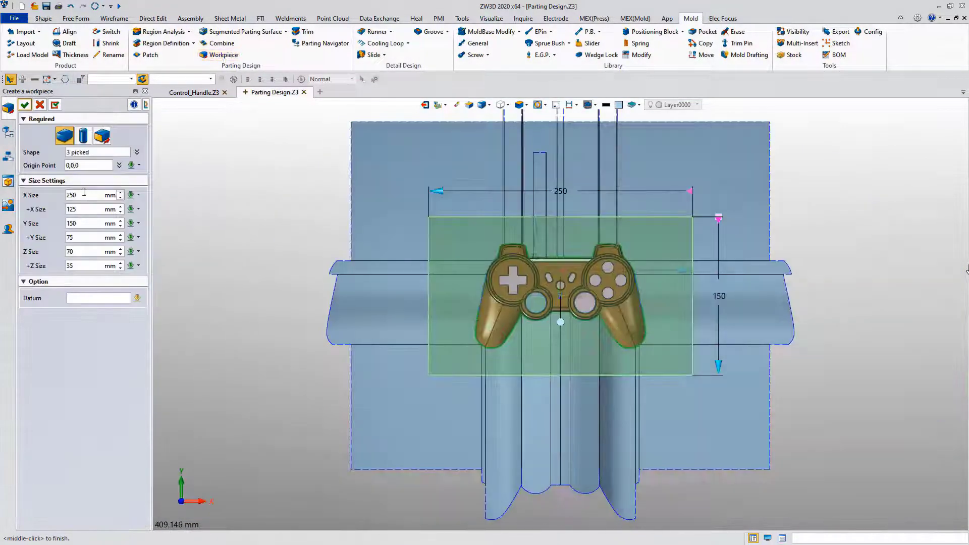
{"action": "left_click_drag", "start_coordinate": [83, 195], "coordinate": [60, 198]}
{"action": "type", "text": "240"}
{"action": "key", "text": "Return"}
{"action": "left_click", "coordinate": [65, 223]}
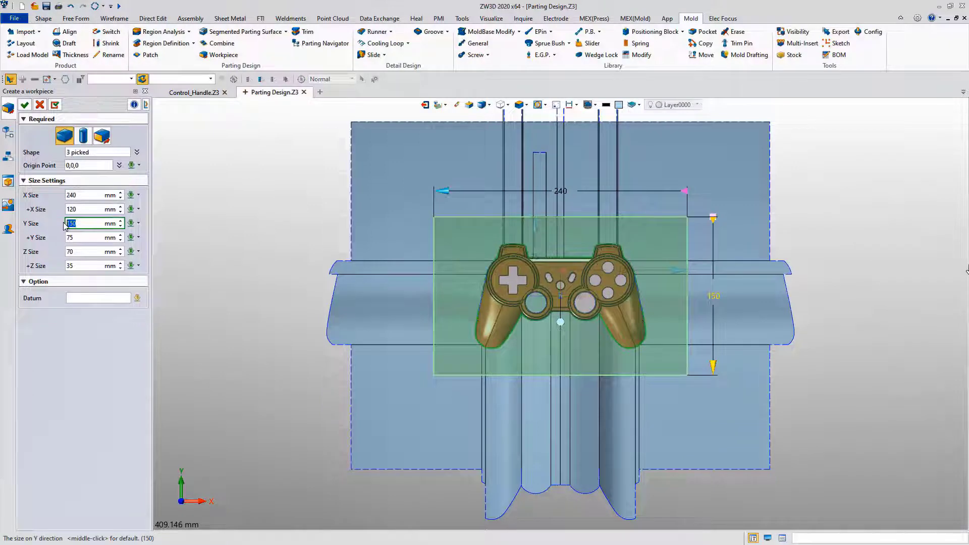
{"action": "type", "text": "180"}
{"action": "left_click", "coordinate": [65, 252]}
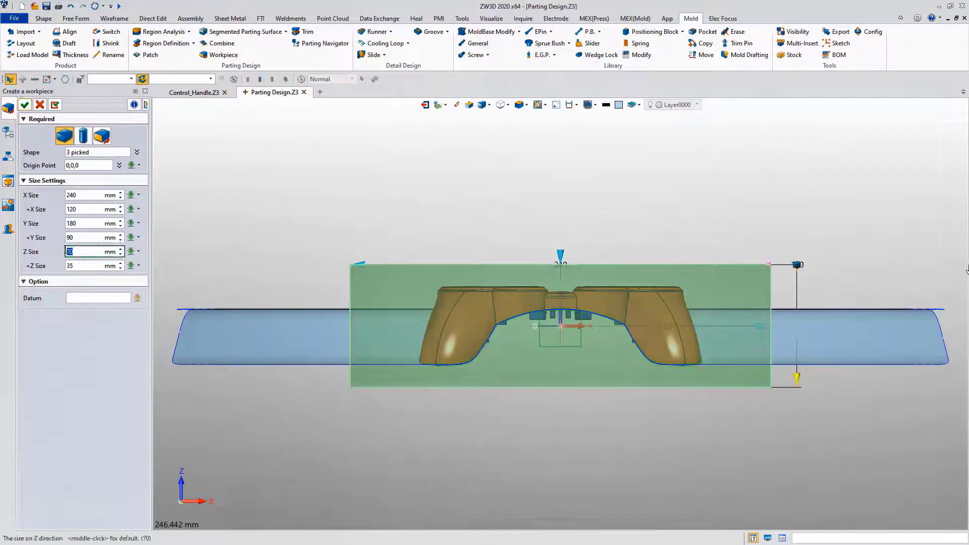
{"action": "type", "text": "100"}
{"action": "key", "text": "Return"}
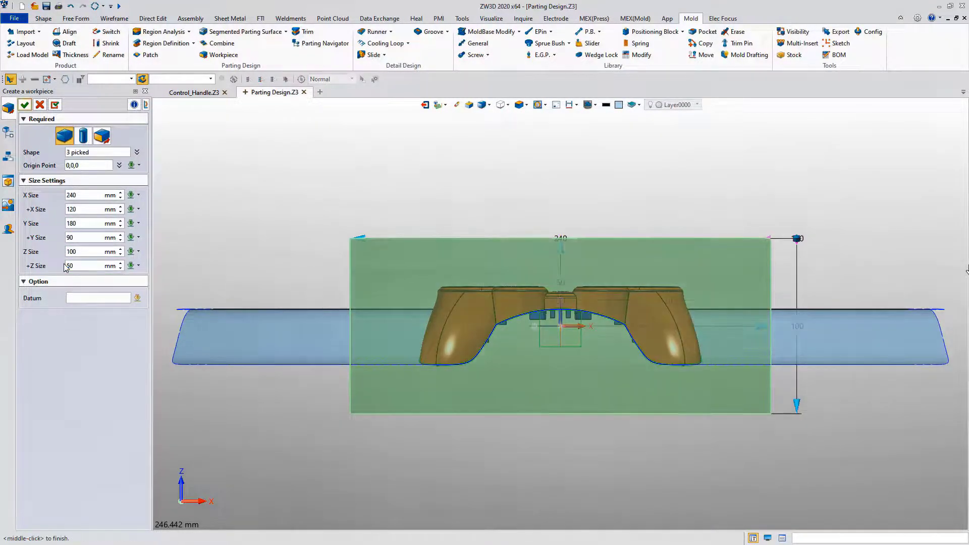
{"action": "left_click", "coordinate": [25, 105]}
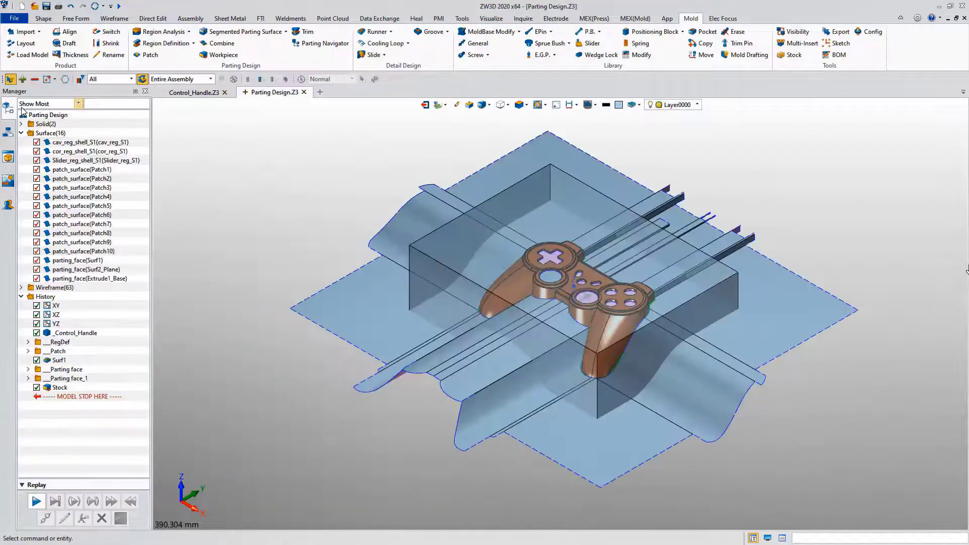
Step: Trim the workpiece into the Cavity, Core and Slider_1 regions with a 0.1 mm tolerance
{"action": "left_click", "coordinate": [304, 31]}
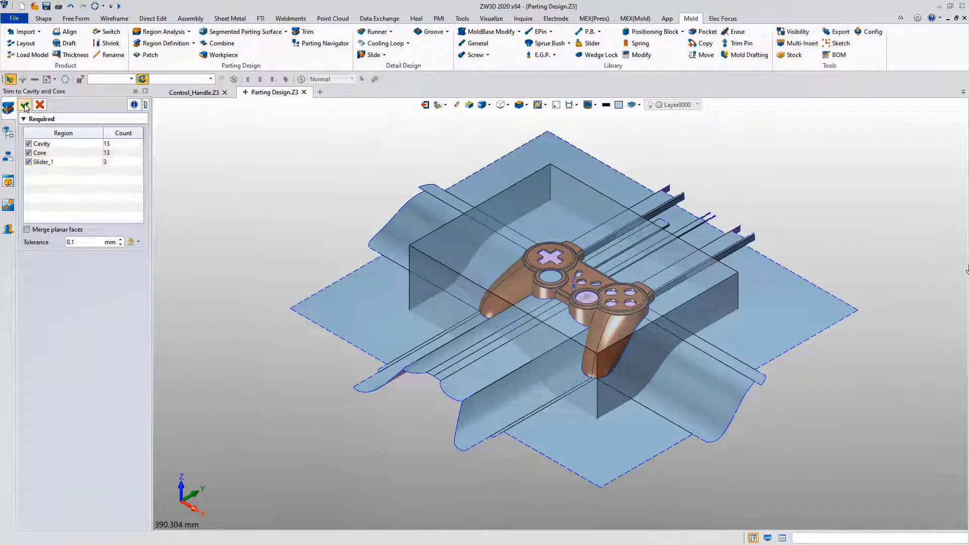
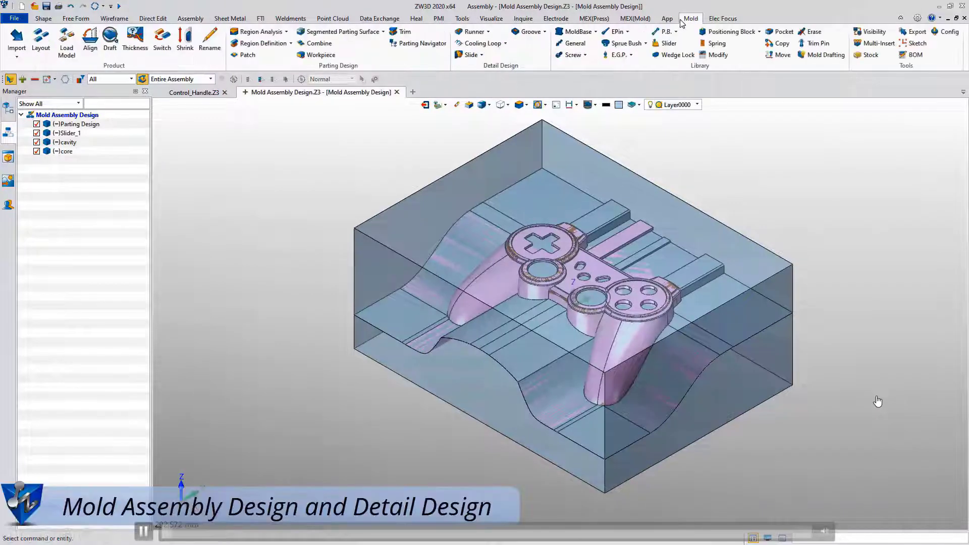
Step: Start a mold base from supplier FCPK, type PK_I, class 1A1BI, choose series 296x346 and set Rotate to 90
{"action": "left_click", "coordinate": [575, 31]}
{"action": "middle_click", "coordinate": [585, 173]}
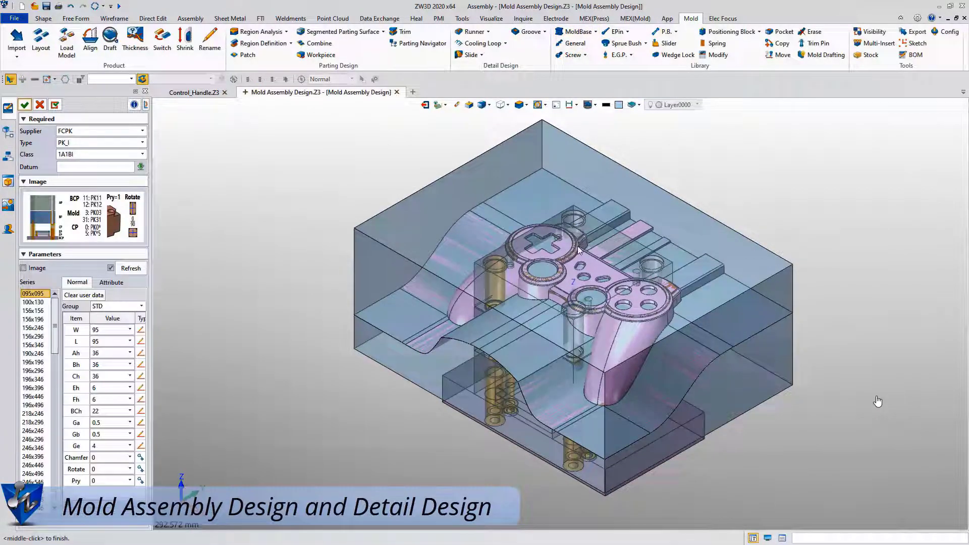
{"action": "scroll", "coordinate": [578, 246], "scroll_direction": "down", "scroll_amount": 3}
{"action": "left_click_drag", "start_coordinate": [55, 329], "coordinate": [56, 366]}
{"action": "left_click", "coordinate": [36, 353]}
{"action": "left_click", "coordinate": [130, 469]}
{"action": "left_click", "coordinate": [123, 486]}
Step: Set the mold base plate heights Ah, Bh and Ch to 86 each and insert the mold base
{"action": "left_click", "coordinate": [130, 353]}
{"action": "left_click", "coordinate": [126, 374]}
{"action": "left_click", "coordinate": [130, 365]}
{"action": "left_click", "coordinate": [125, 386]}
{"action": "left_click", "coordinate": [130, 376]}
{"action": "left_click", "coordinate": [124, 408]}
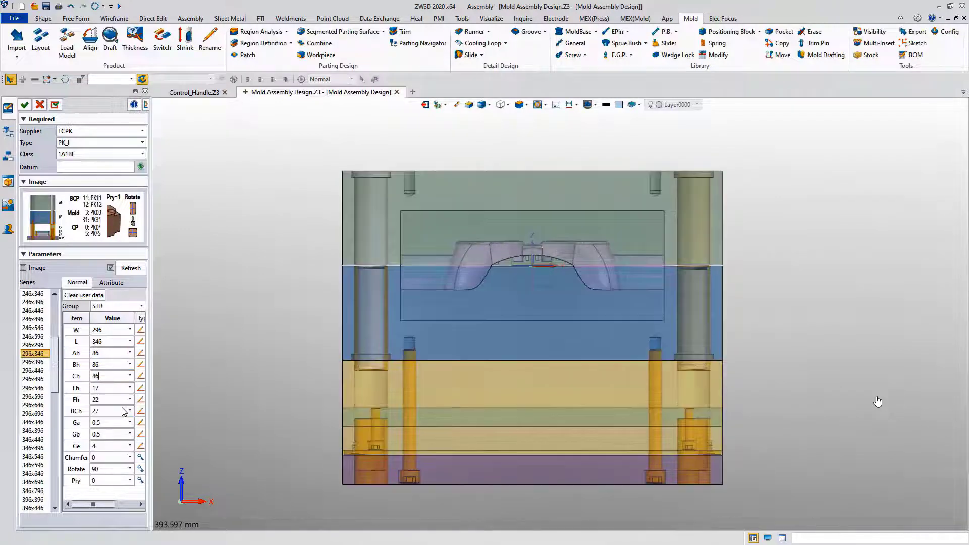
{"action": "left_click", "coordinate": [29, 107]}
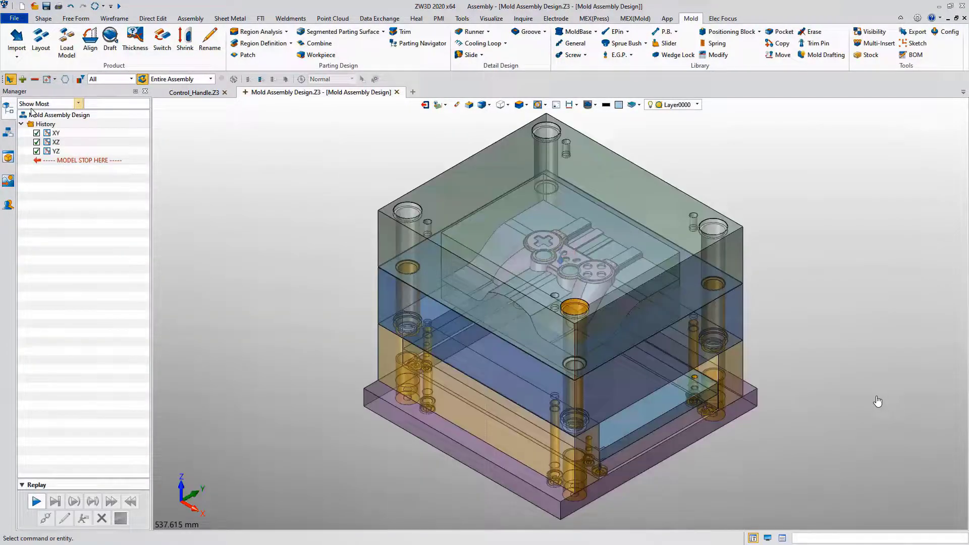
Step: Hide the cavity and Fixed_Half_1, and cut a groove for the core in the moving plate with 8 mm radius and 5 mm gap
{"action": "left_click", "coordinate": [37, 142]}
{"action": "left_click", "coordinate": [43, 178]}
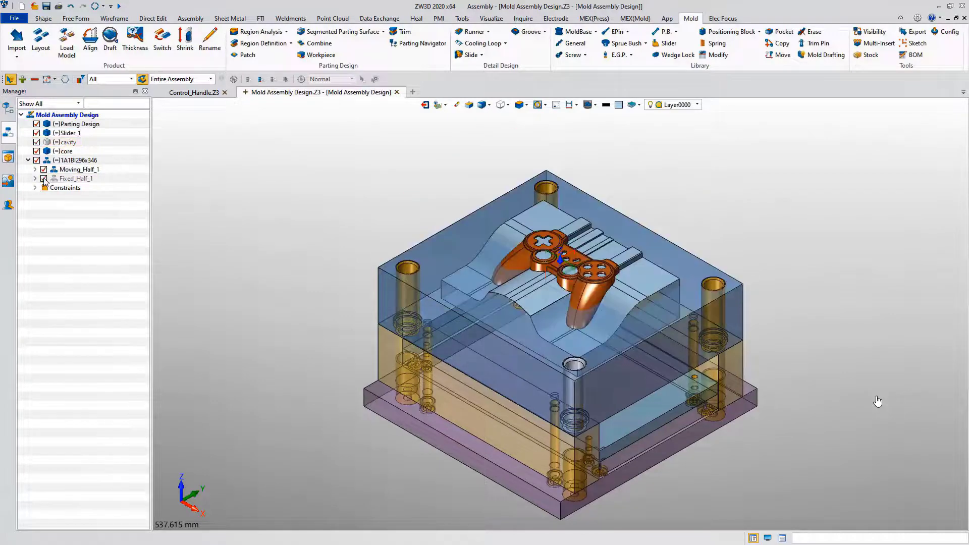
{"action": "left_click", "coordinate": [528, 32]}
{"action": "left_click", "coordinate": [547, 208]}
{"action": "left_click", "coordinate": [515, 209]}
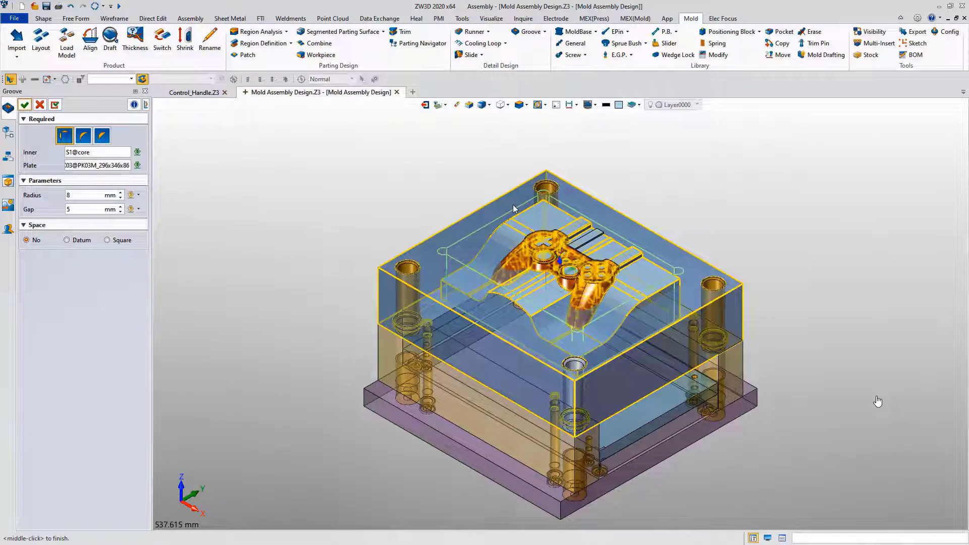
{"action": "left_click", "coordinate": [24, 104]}
Step: Show only the cavity with the fixed half, and cut a groove for the cavity in the fixed plate with a 5 mm gap
{"action": "left_click", "coordinate": [36, 142]}
{"action": "left_click", "coordinate": [37, 151]}
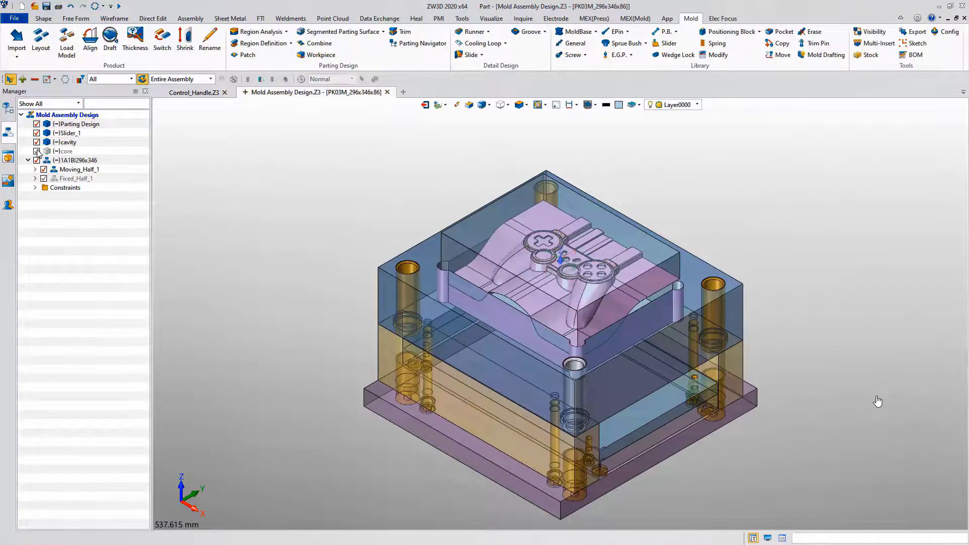
{"action": "left_click", "coordinate": [44, 169]}
{"action": "left_click", "coordinate": [43, 178]}
{"action": "left_click", "coordinate": [527, 32]}
{"action": "left_click", "coordinate": [482, 186]}
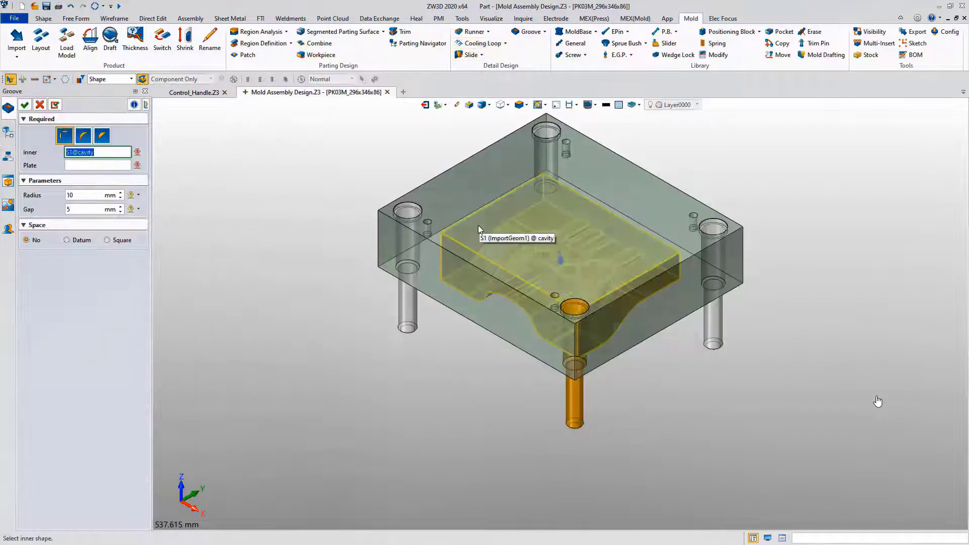
{"action": "left_click", "coordinate": [478, 230]}
{"action": "left_click", "coordinate": [26, 105]}
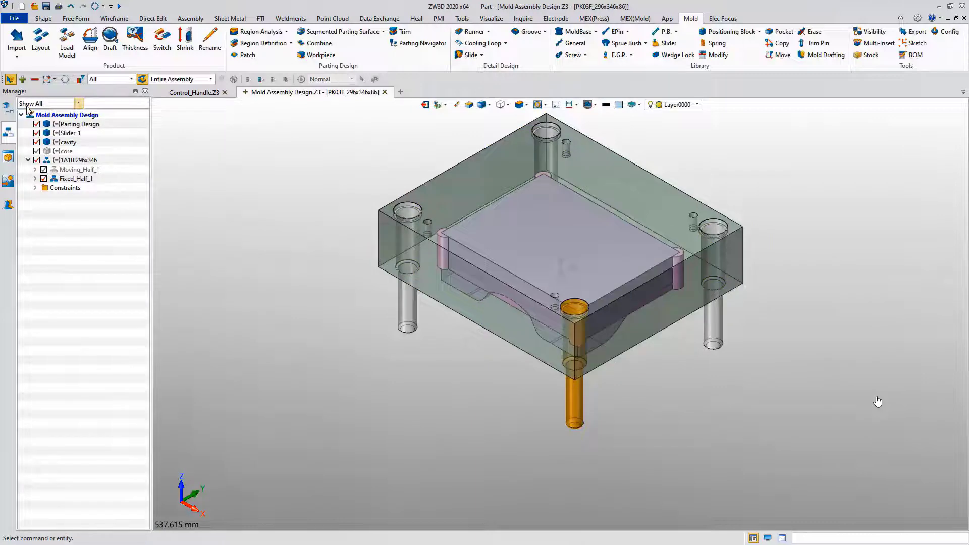
Step: Show the core again and add a MISUMI LRBD locating ring, D 100 and T 15, at 0,0,0 on the fixed plate's top face
{"action": "left_click", "coordinate": [36, 151]}
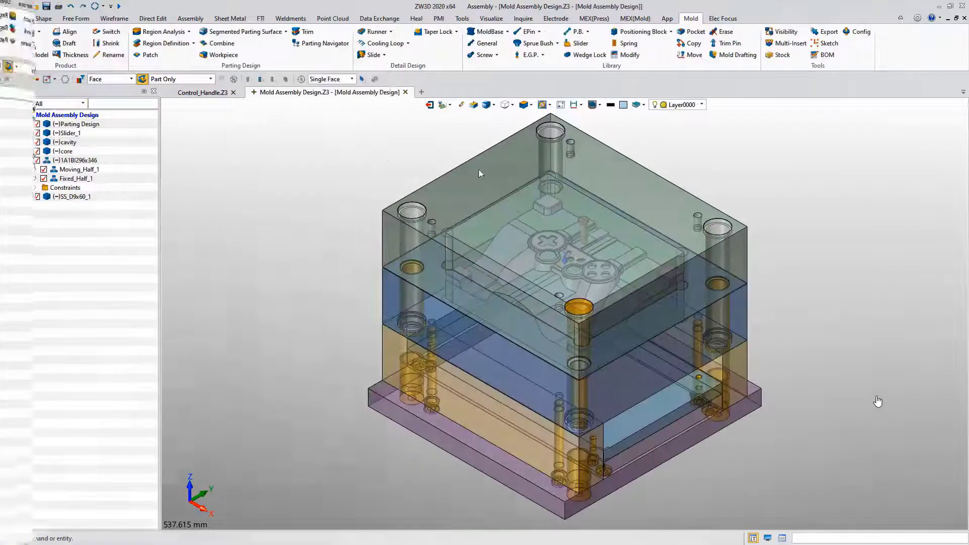
{"action": "left_click", "coordinate": [557, 44]}
{"action": "left_click", "coordinate": [555, 59]}
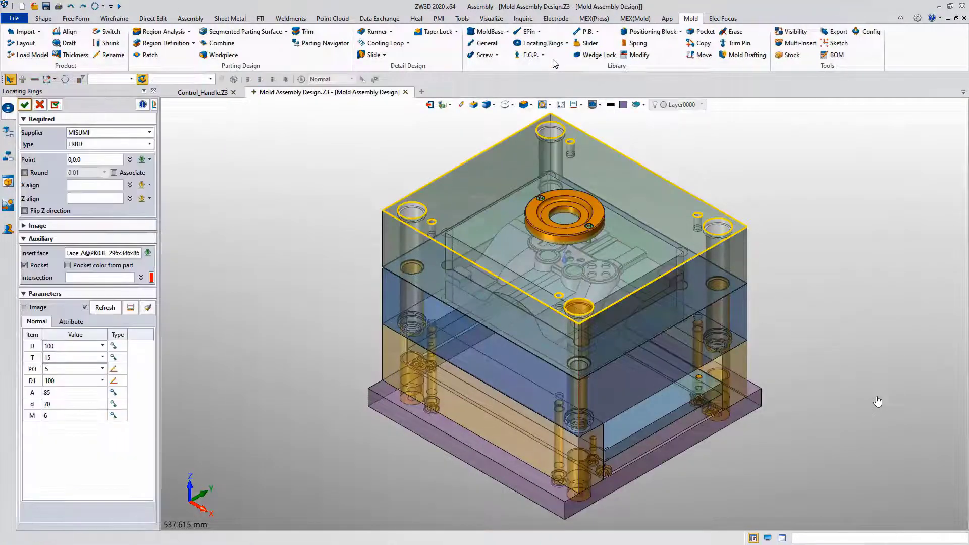
{"action": "left_click", "coordinate": [25, 105]}
Step: Add a MISUMI SBBK sprue bush at 0,0,0 under the locating ring with D 10 and L 48.5
{"action": "left_click", "coordinate": [566, 44]}
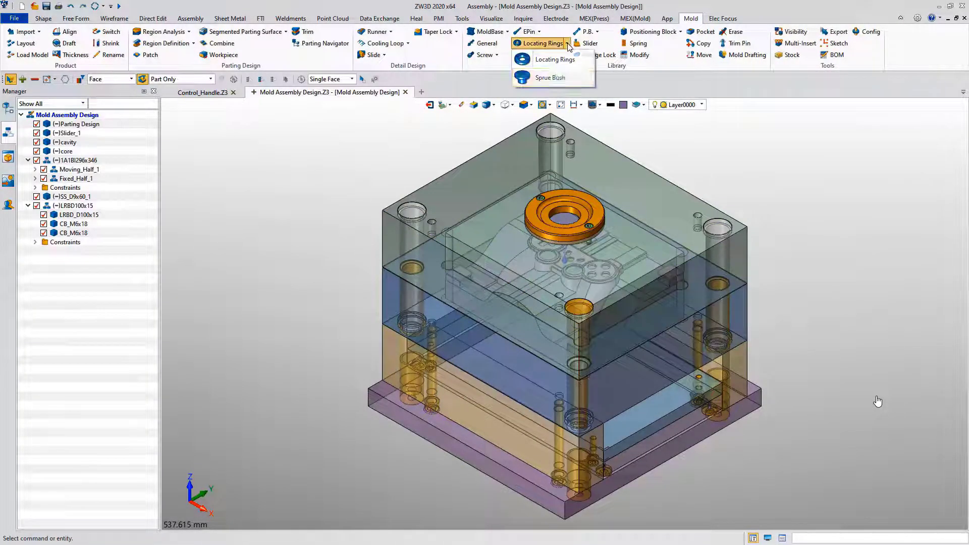
{"action": "left_click", "coordinate": [542, 71]}
{"action": "key", "text": "ctrl+Right"}
{"action": "double_click", "coordinate": [47, 371]}
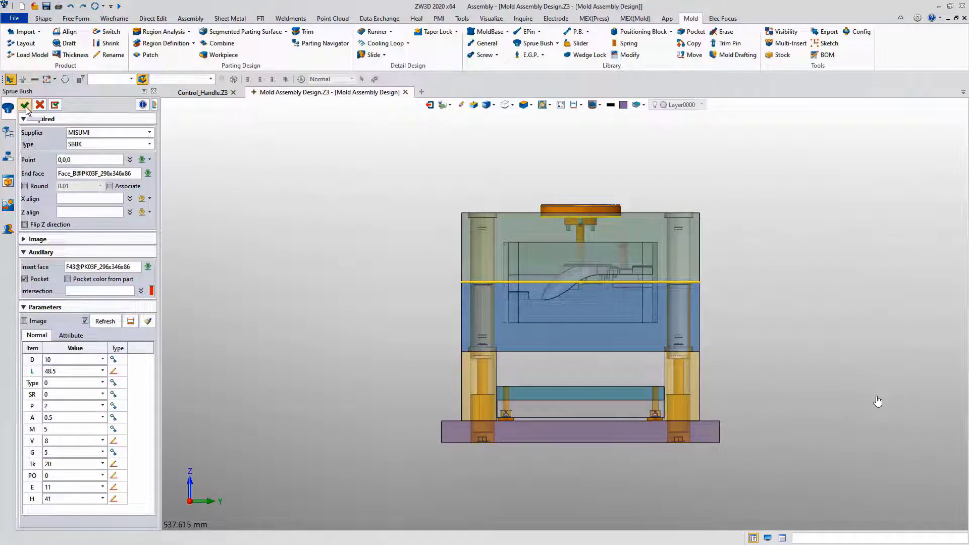
{"action": "left_click", "coordinate": [24, 105]}
{"action": "key", "text": "ctrl+0"}
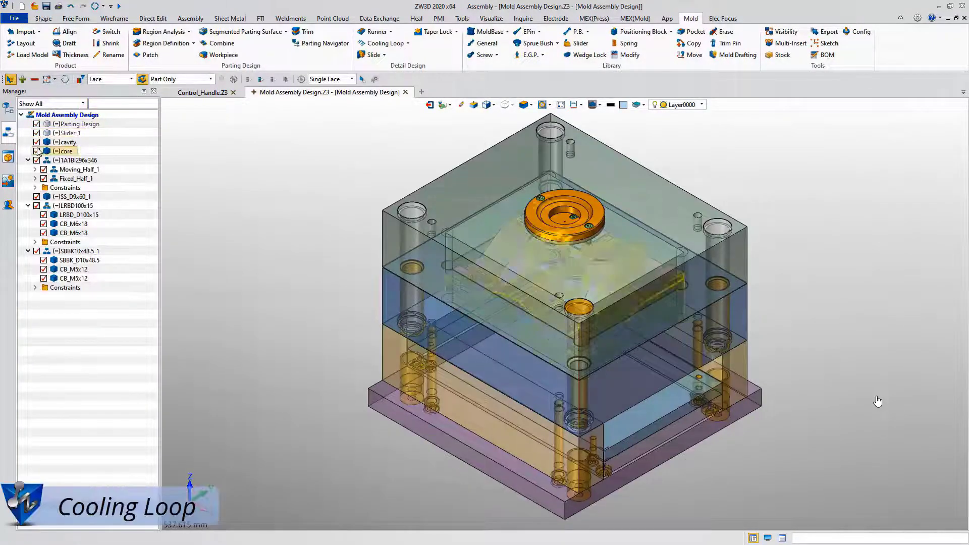
Step: Hide the moving half, start a two-object cooling loop between the cavity and fixed plate, and place its path points around the handle
{"action": "left_click", "coordinate": [43, 169]}
{"action": "left_click", "coordinate": [374, 44]}
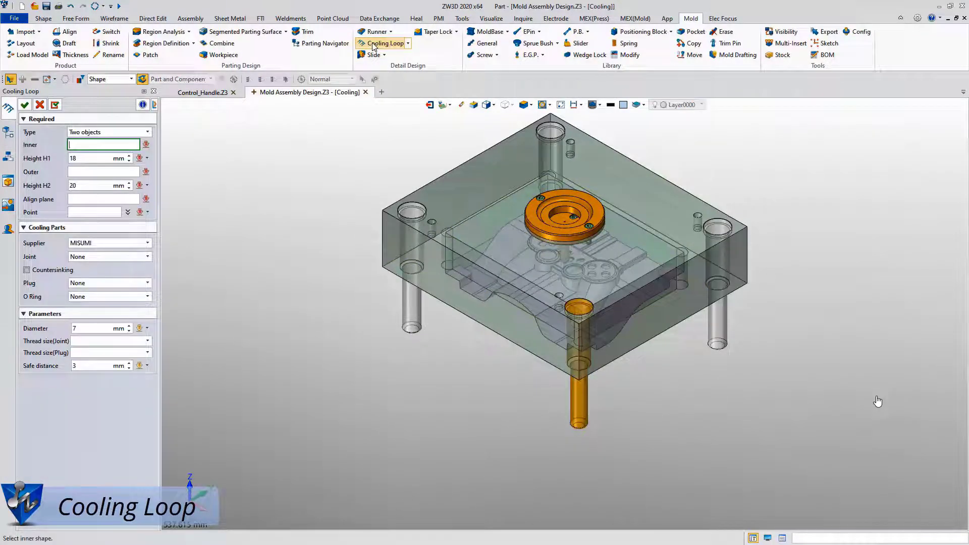
{"action": "left_click", "coordinate": [474, 253]}
{"action": "left_click", "coordinate": [448, 221]}
{"action": "middle_click", "coordinate": [447, 222]}
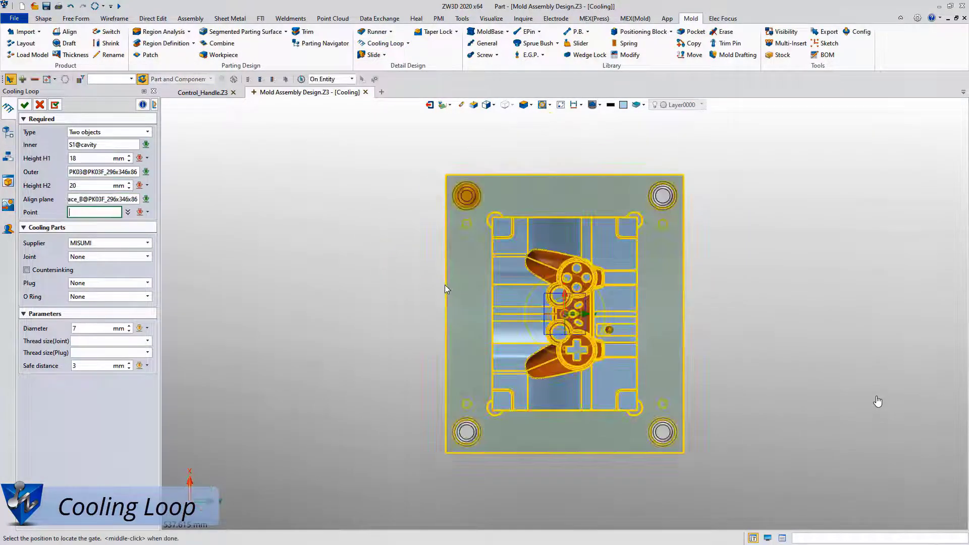
{"action": "left_click", "coordinate": [580, 263]}
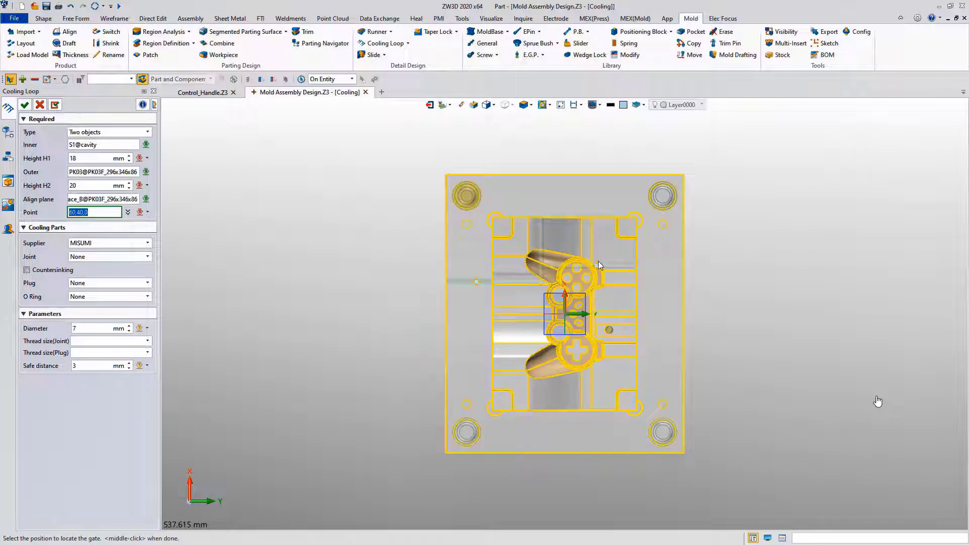
{"action": "left_click", "coordinate": [538, 346]}
{"action": "left_click", "coordinate": [471, 342]}
{"action": "middle_click", "coordinate": [465, 343]}
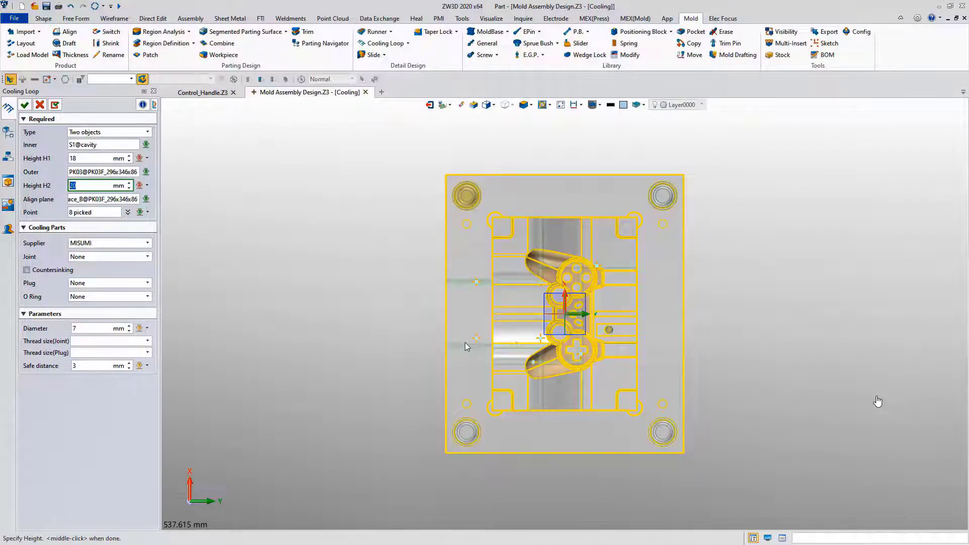
Step: Set the cooling loop heights to H2 24 mm and H1 15 mm
{"action": "key", "text": "ctrl+f"}
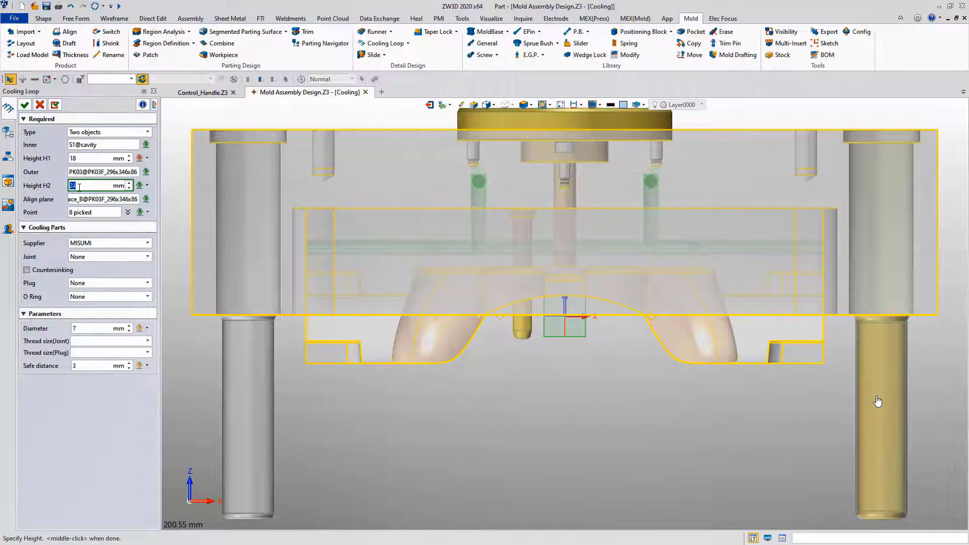
{"action": "left_click", "coordinate": [76, 158]}
{"action": "scroll", "coordinate": [73, 157], "scroll_direction": "down", "scroll_amount": 2}
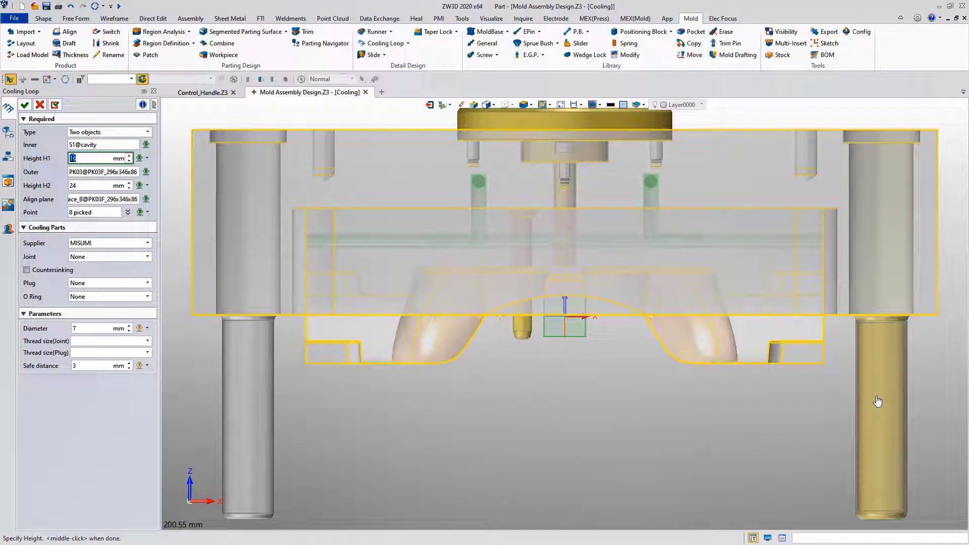
{"action": "type", "text": "15"}
{"action": "middle_click", "coordinate": [877, 402]}
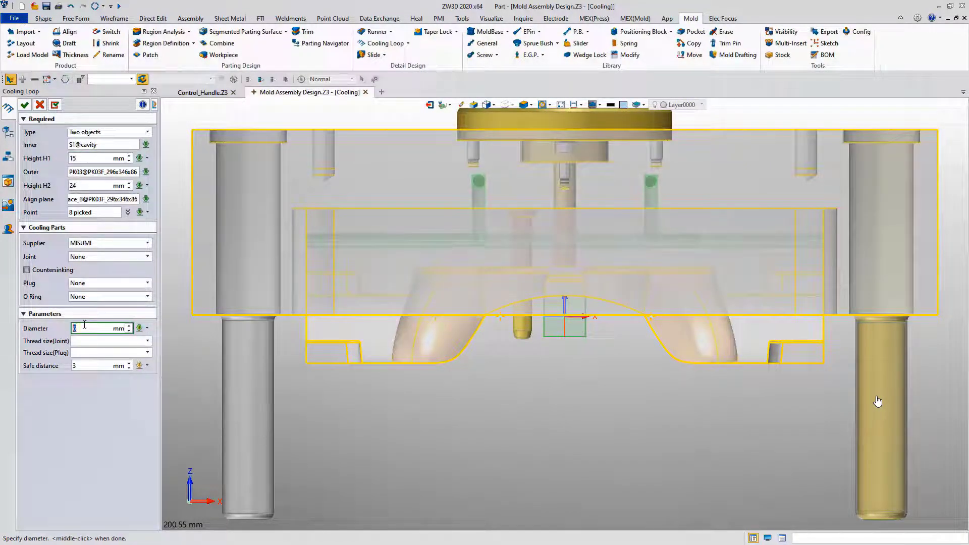
Step: Choose the joint, plug and O-ring parts for the cooling loop
{"action": "left_click", "coordinate": [148, 256]}
{"action": "left_click", "coordinate": [81, 272]}
{"action": "left_click", "coordinate": [97, 285]}
{"action": "left_click", "coordinate": [75, 299]}
{"action": "left_click", "coordinate": [101, 297]}
{"action": "left_click", "coordinate": [89, 307]}
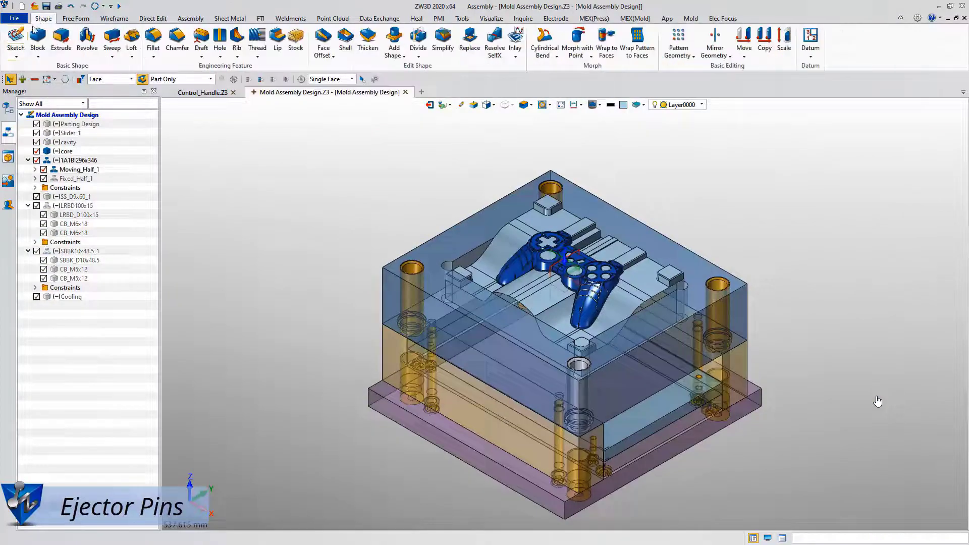
Step: Create a top-view sketch over the core and place ejector pin points at the boss centres on the handle's left half
{"action": "left_click", "coordinate": [15, 38]}
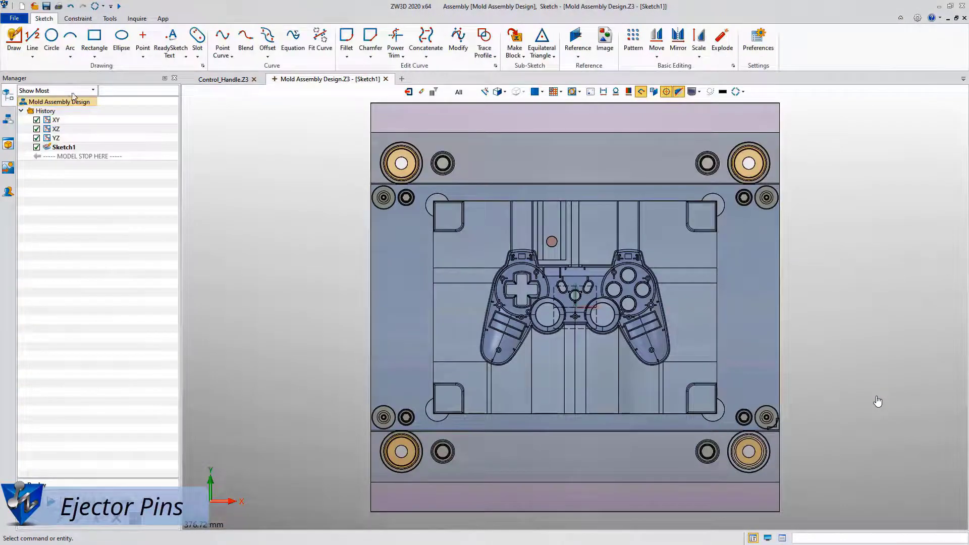
{"action": "left_click", "coordinate": [143, 38]}
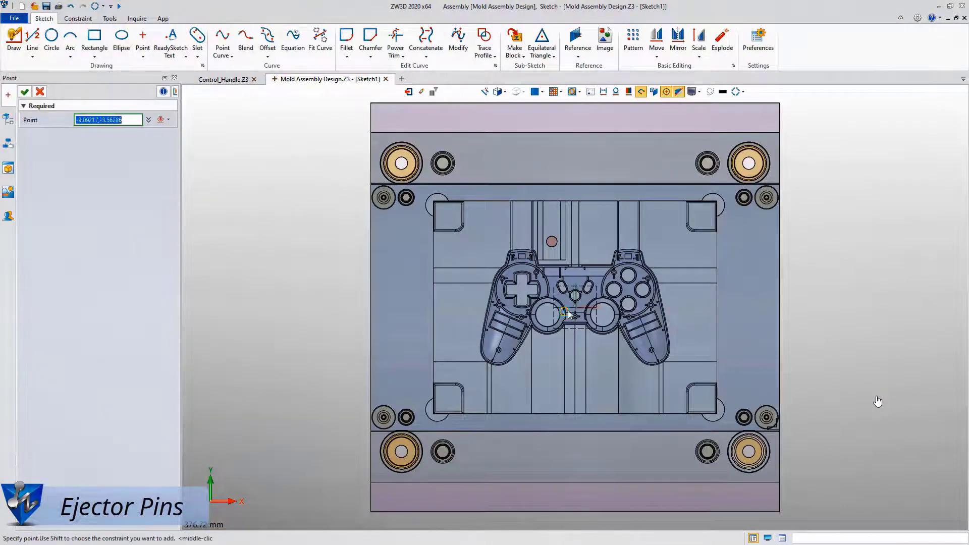
{"action": "scroll", "coordinate": [578, 308], "scroll_direction": "up", "scroll_amount": 5}
{"action": "left_click", "coordinate": [402, 323]}
{"action": "right_click", "coordinate": [374, 347]}
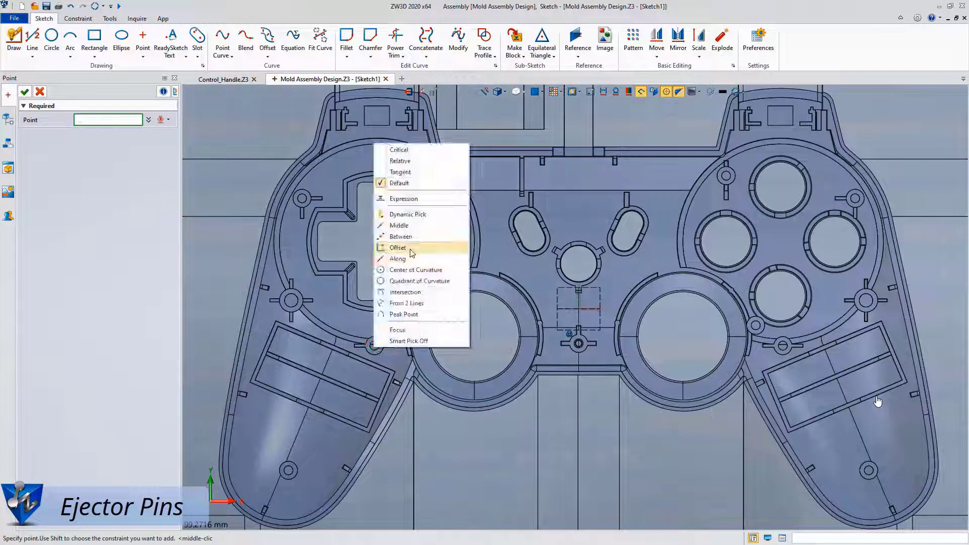
{"action": "left_click", "coordinate": [410, 269]}
{"action": "left_click", "coordinate": [374, 349]}
{"action": "left_click", "coordinate": [289, 470]}
{"action": "left_click", "coordinate": [430, 175]}
{"action": "left_click", "coordinate": [40, 92]}
Step: Mirror the left-half ejector pin points about the vertical centre axis and finish the sketch
{"action": "left_click", "coordinate": [677, 42]}
{"action": "left_click_drag", "start_coordinate": [232, 115], "coordinate": [449, 494]}
{"action": "middle_click", "coordinate": [412, 381]}
{"action": "left_click", "coordinate": [579, 305]}
{"action": "left_click", "coordinate": [24, 92]}
{"action": "left_click", "coordinate": [408, 92]}
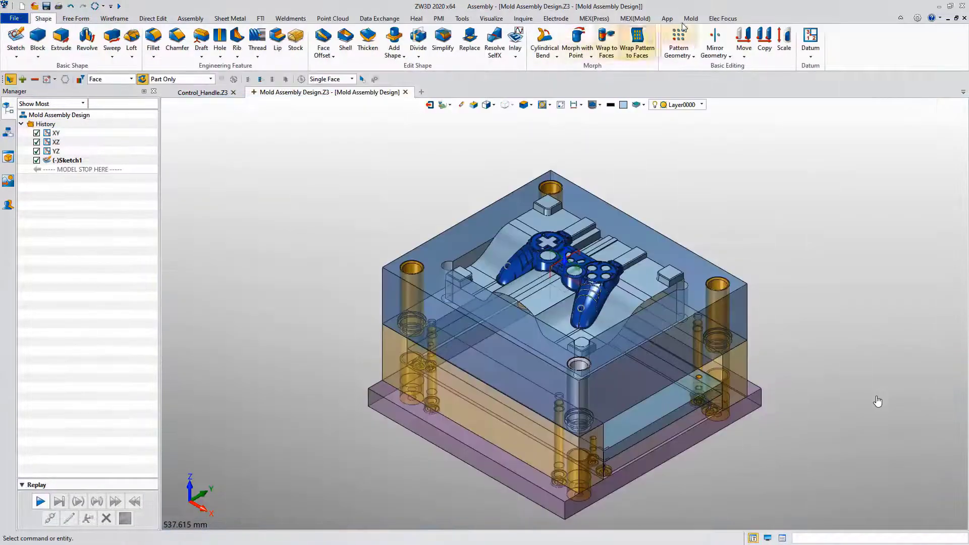
Step: Insert MISUMI EPD ejector pins with P 2 and L 200 through the core at the sketched points, without pockets
{"action": "left_click", "coordinate": [691, 18]}
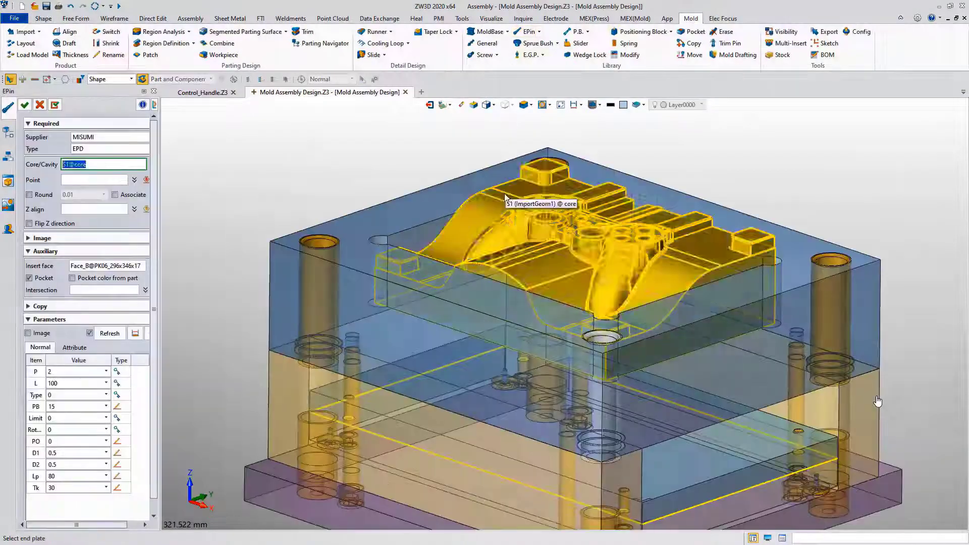
{"action": "left_click", "coordinate": [7, 131]}
{"action": "left_click", "coordinate": [65, 161]}
{"action": "left_click", "coordinate": [10, 115]}
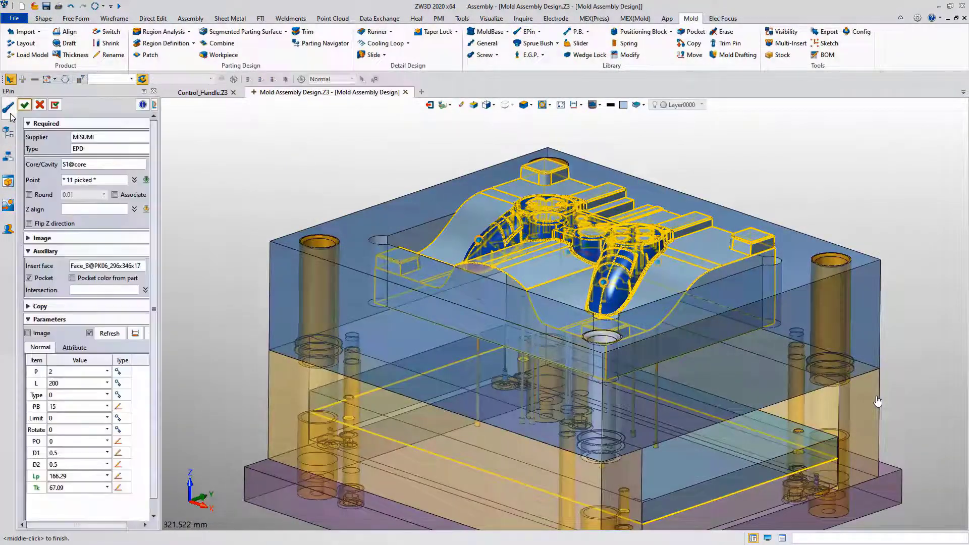
{"action": "left_click", "coordinate": [30, 279]}
{"action": "left_click", "coordinate": [23, 104]}
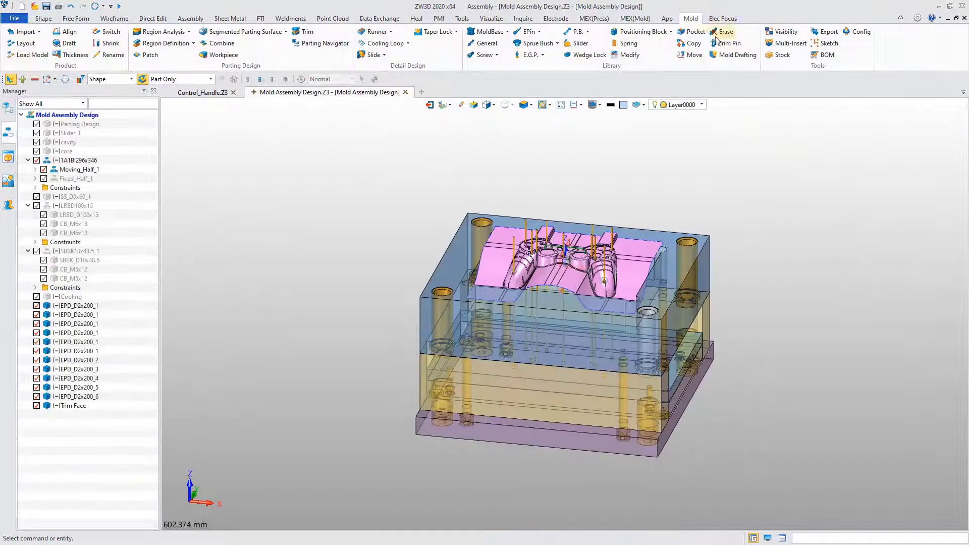
Step: Trim all the ejector pins using the Trim Face shape as the cutter
{"action": "left_click", "coordinate": [717, 42]}
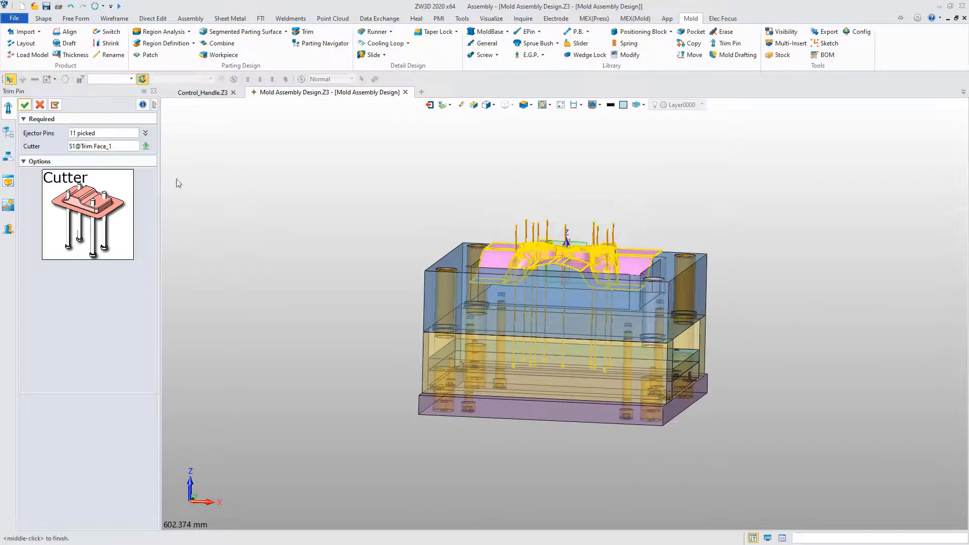
{"action": "middle_click", "coordinate": [305, 219]}
{"action": "scroll", "coordinate": [346, 351], "scroll_direction": "up", "scroll_amount": 5}
{"action": "right_click_drag", "start_coordinate": [497, 230], "coordinate": [503, 238]}
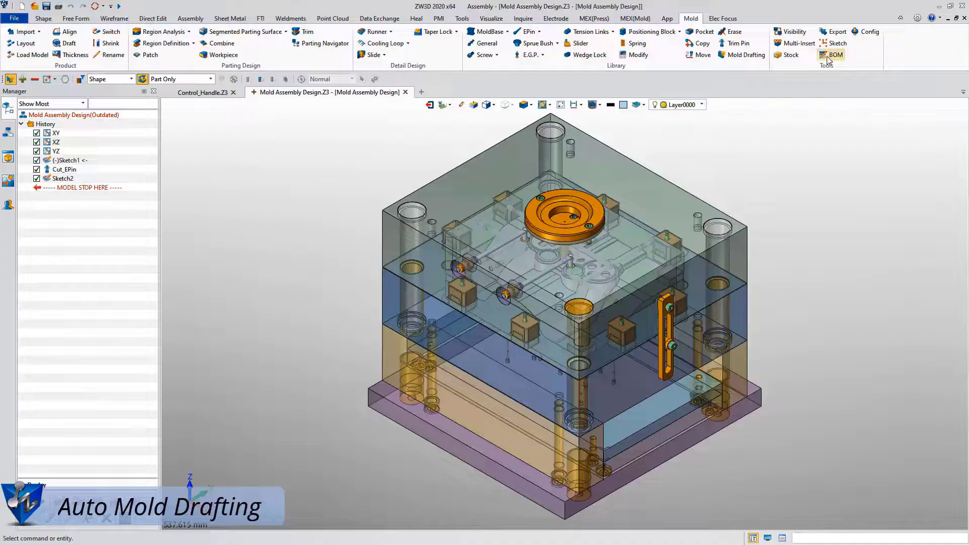
Step: Generate a Parts only 3D BOM, export it as the Excel file Mold Assembly Design in Working Folder, and close the BOM
{"action": "left_click", "coordinate": [832, 56]}
{"action": "left_click", "coordinate": [215, 139]}
{"action": "left_click", "coordinate": [213, 162]}
{"action": "mouse_move", "coordinate": [719, 212]}
{"action": "left_mouse_down"}
{"action": "mouse_move", "coordinate": [716, 376]}
{"action": "mouse_move", "coordinate": [727, 205]}
{"action": "left_mouse_up"}
{"action": "left_click", "coordinate": [717, 139]}
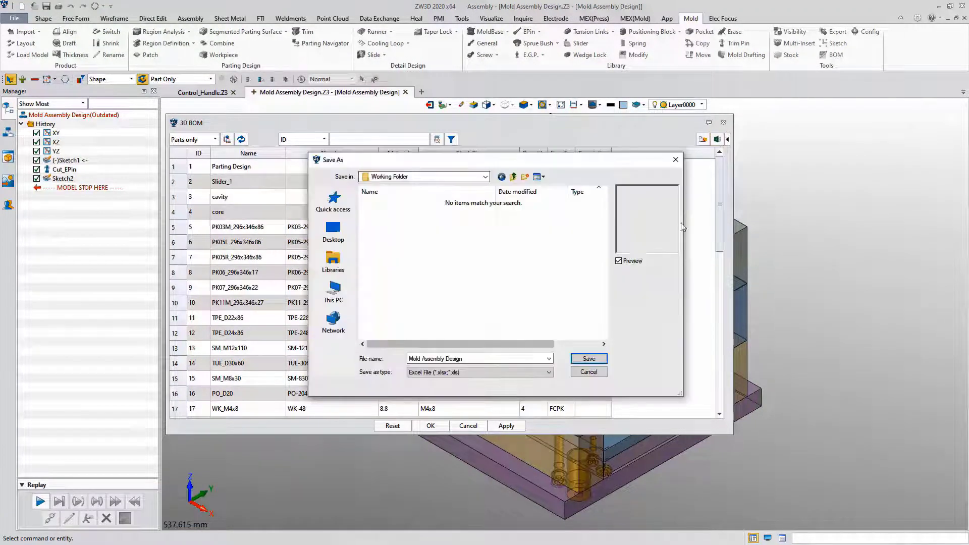
{"action": "left_click", "coordinate": [585, 358]}
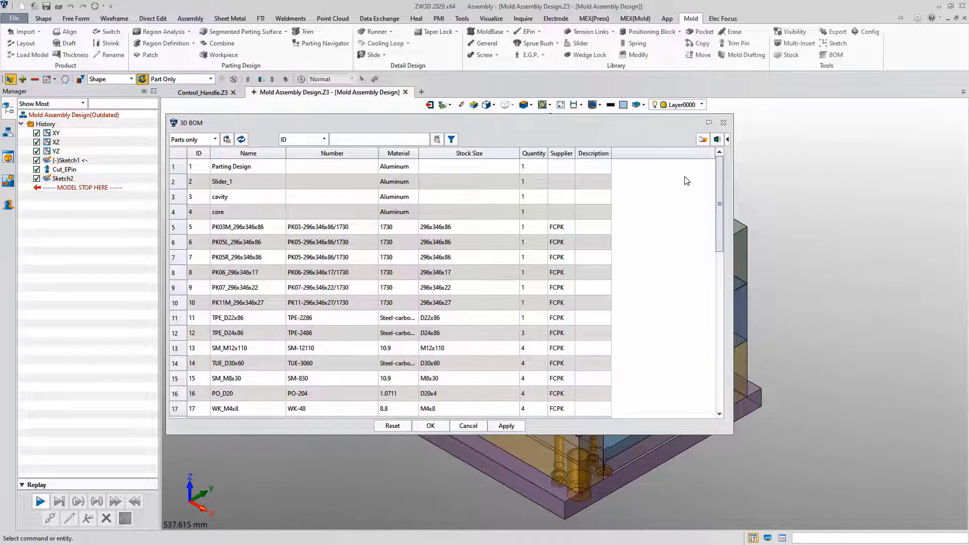
{"action": "left_click", "coordinate": [723, 122]}
Step: Start Mold Drafting with models selected by mold type, and include Plate, EJP, Core and Cavity
{"action": "left_click", "coordinate": [744, 57]}
{"action": "left_click", "coordinate": [823, 115]}
{"action": "left_click", "coordinate": [831, 131]}
{"action": "left_click", "coordinate": [767, 128]}
{"action": "left_click", "coordinate": [767, 137]}
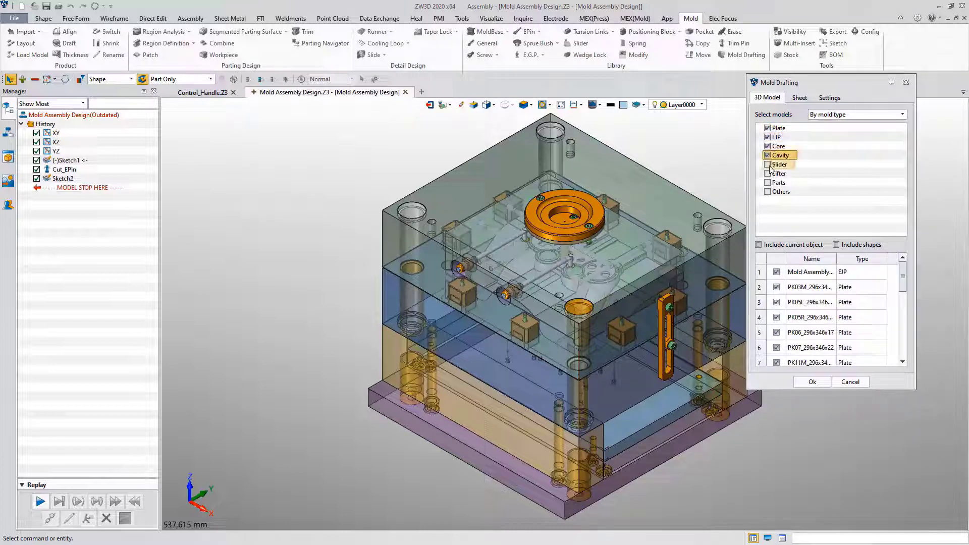
Step: Set the sheet sizes to A0_H(ANSI) for Assembly, A1_H(ANSI) for Plate and A3_H(ANSI) for EJP
{"action": "left_click", "coordinate": [797, 98]}
{"action": "left_click", "coordinate": [823, 134]}
{"action": "left_click", "coordinate": [821, 150]}
{"action": "left_click", "coordinate": [823, 148]}
{"action": "left_click", "coordinate": [818, 193]}
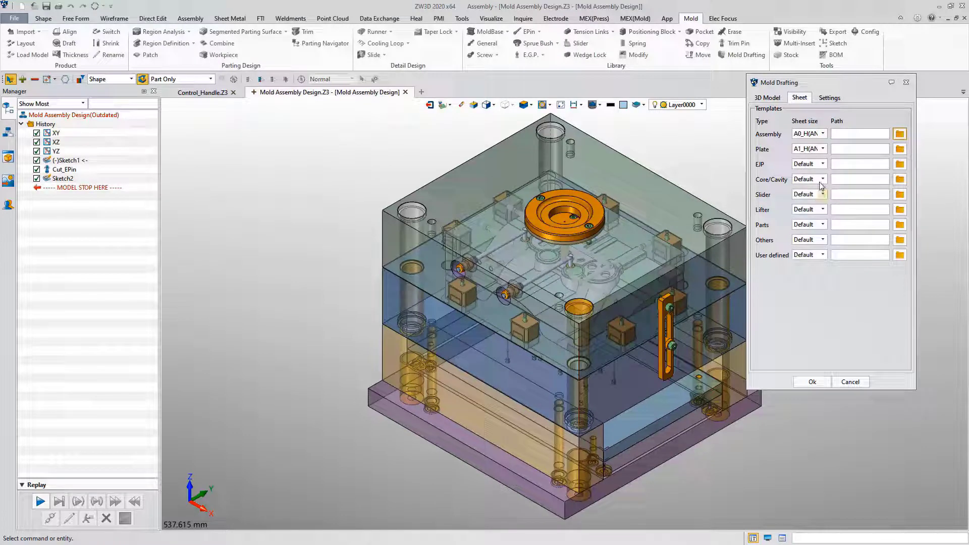
{"action": "left_click", "coordinate": [822, 167]}
{"action": "scroll", "coordinate": [814, 212], "scroll_direction": "down", "scroll_amount": 4}
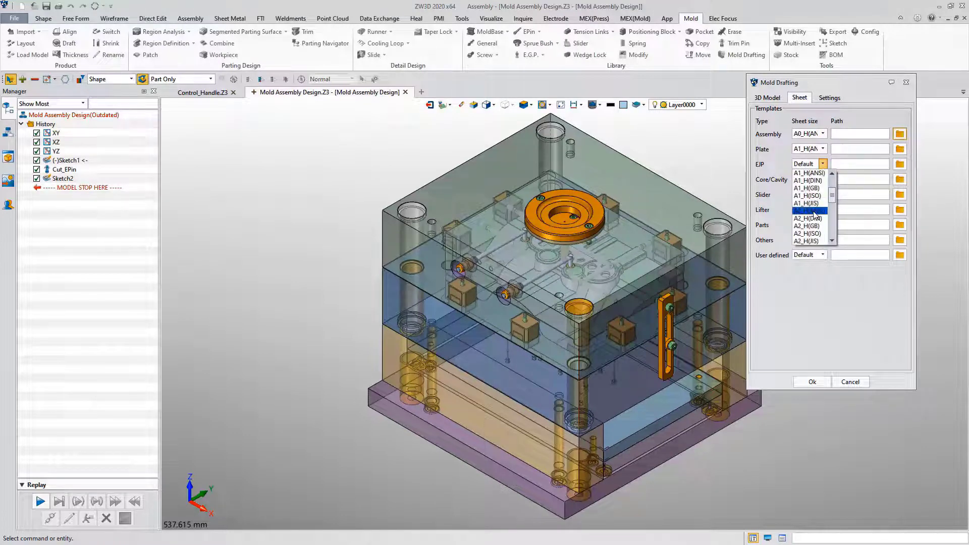
{"action": "left_click", "coordinate": [815, 204]}
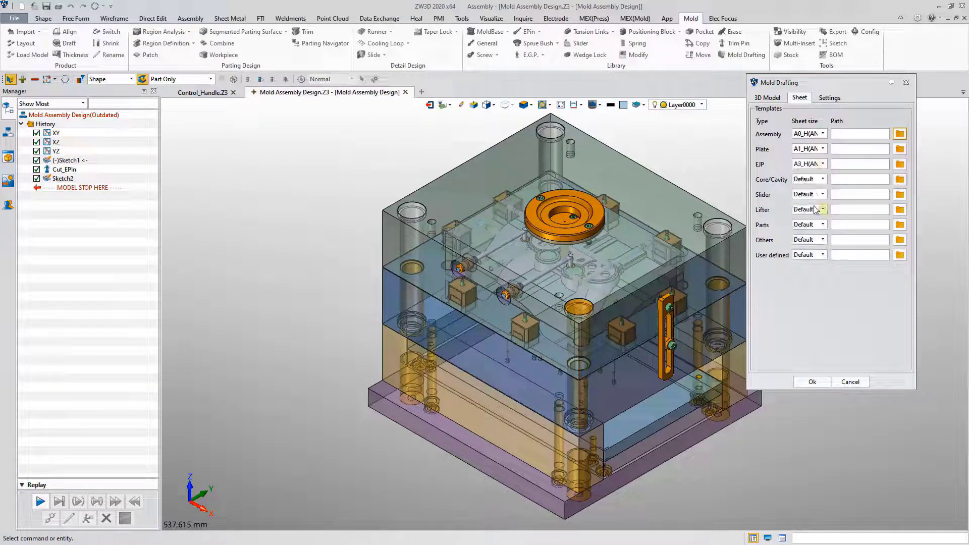
Step: Generate the mold drawings with the current dimension settings, exit the parts drawing and open Mold Assembly Design_Plate_2D
{"action": "left_click", "coordinate": [828, 98]}
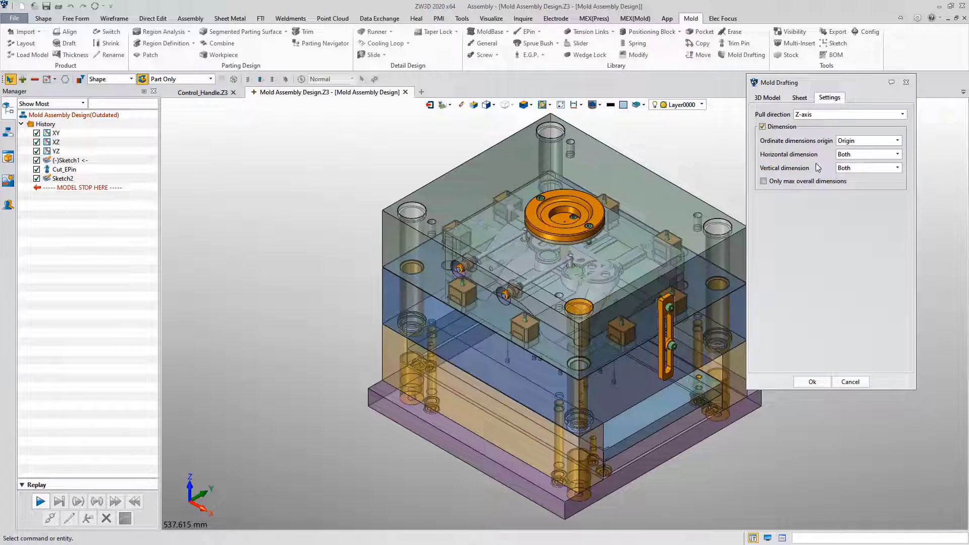
{"action": "left_click", "coordinate": [826, 385]}
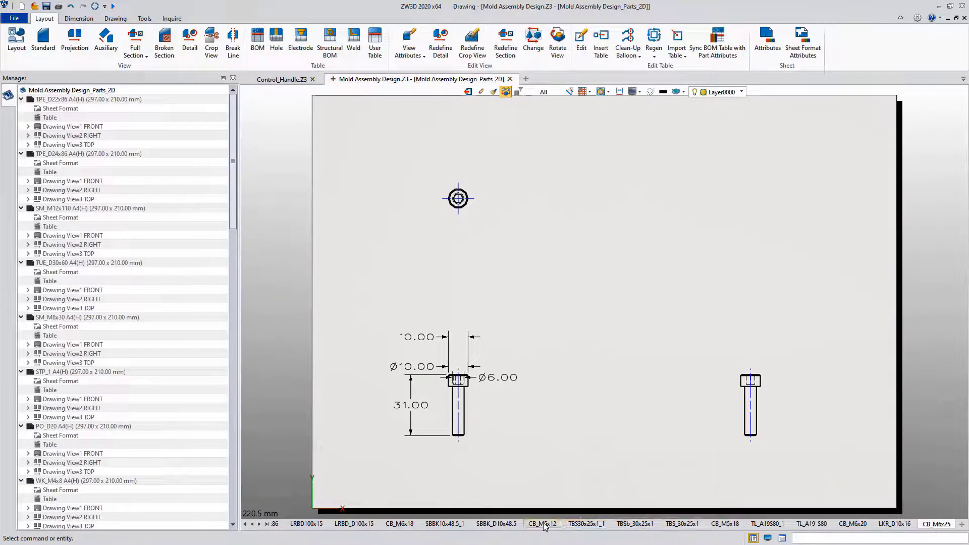
{"action": "left_click", "coordinate": [468, 92]}
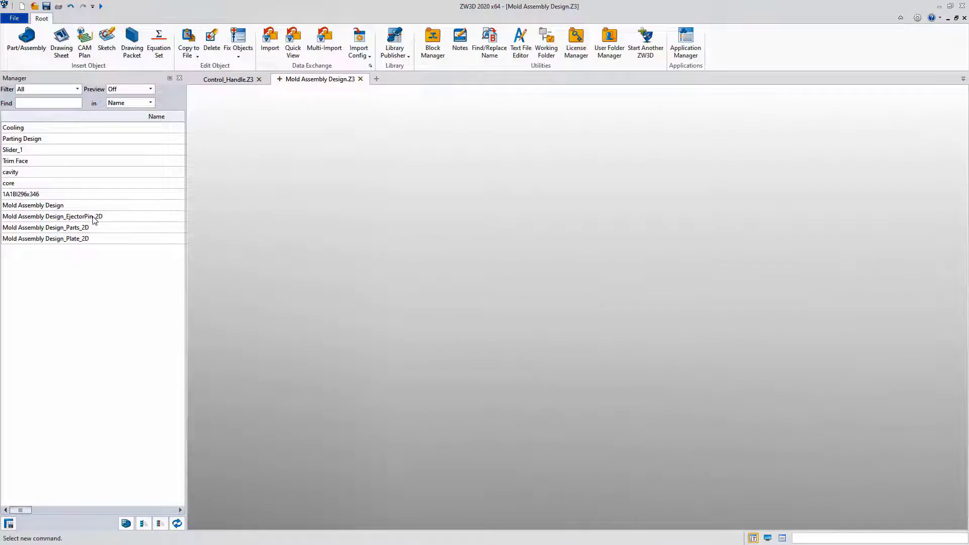
{"action": "double_click", "coordinate": [102, 240]}
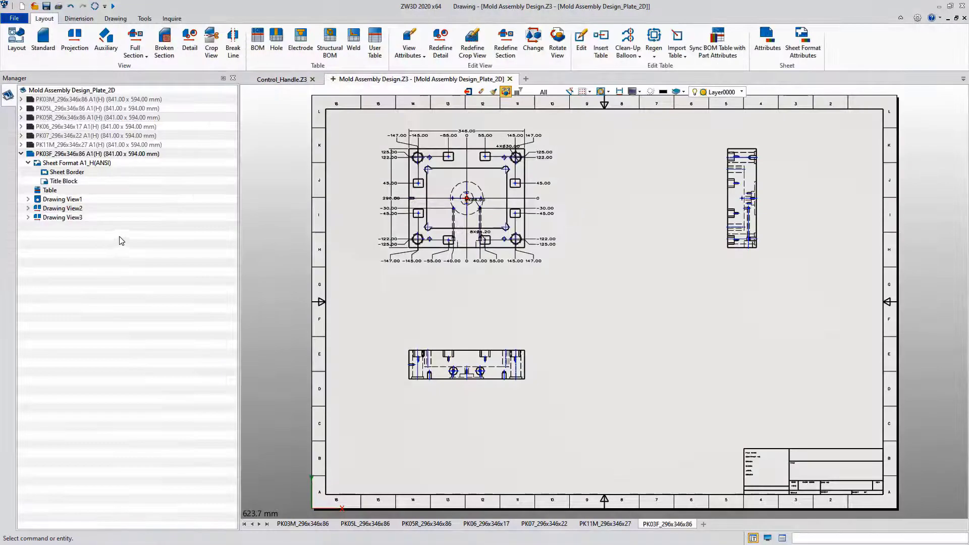
Step: Create a standard electrode tip from the 14 faces around the oblong pocket in EDM_core, and hide the core shape
{"action": "scroll", "coordinate": [436, 155], "scroll_direction": "up", "scroll_amount": 5}
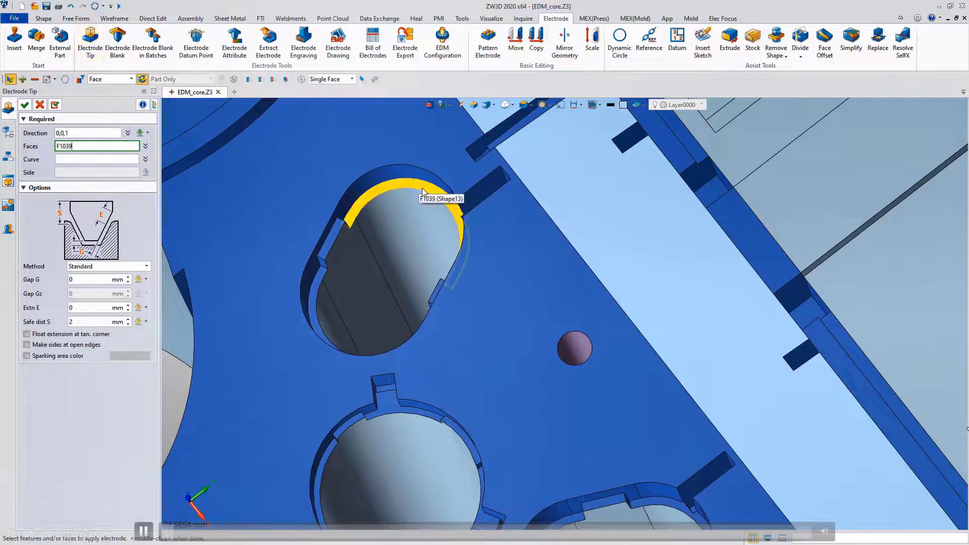
{"action": "left_click", "coordinate": [388, 202]}
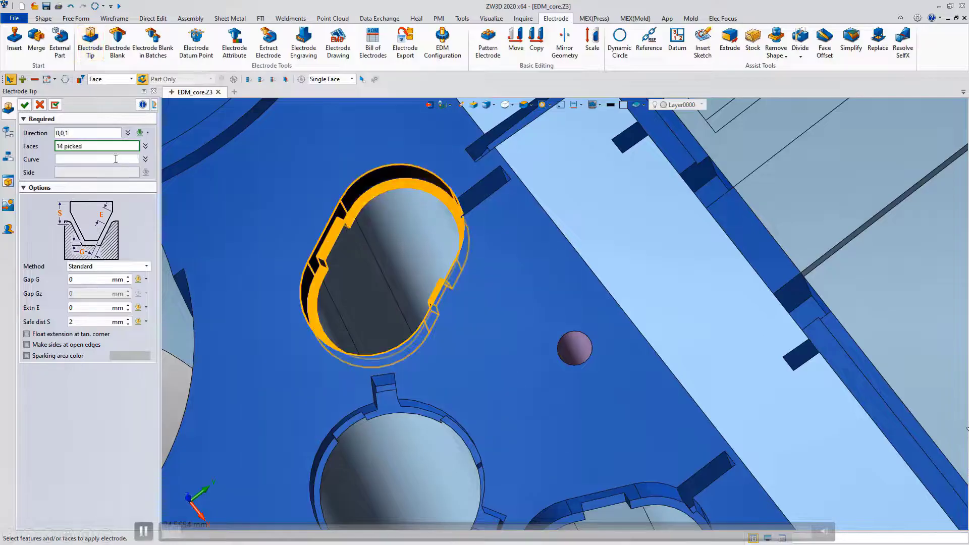
{"action": "left_click", "coordinate": [36, 242]}
Step: Fill the new electrode tip's central opening and side notches by removing their faces with Simplify
{"action": "left_click", "coordinate": [851, 40]}
{"action": "left_click", "coordinate": [345, 226], "text": "shift"}
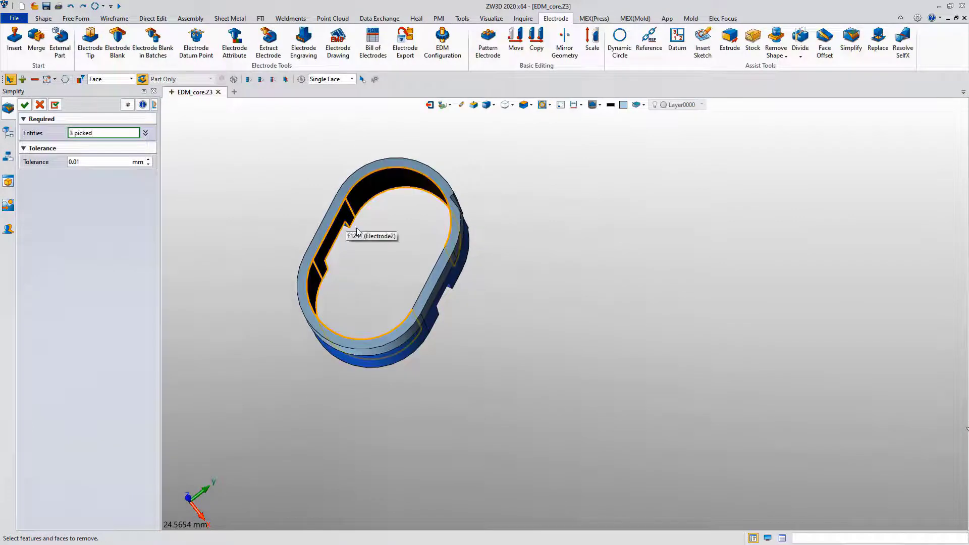
{"action": "scroll", "coordinate": [432, 276], "scroll_direction": "up", "scroll_amount": 5}
{"action": "right_click_drag", "start_coordinate": [432, 276], "coordinate": [332, 221]}
{"action": "left_click", "coordinate": [329, 228]}
{"action": "left_click", "coordinate": [321, 252]}
{"action": "left_click", "coordinate": [314, 274]}
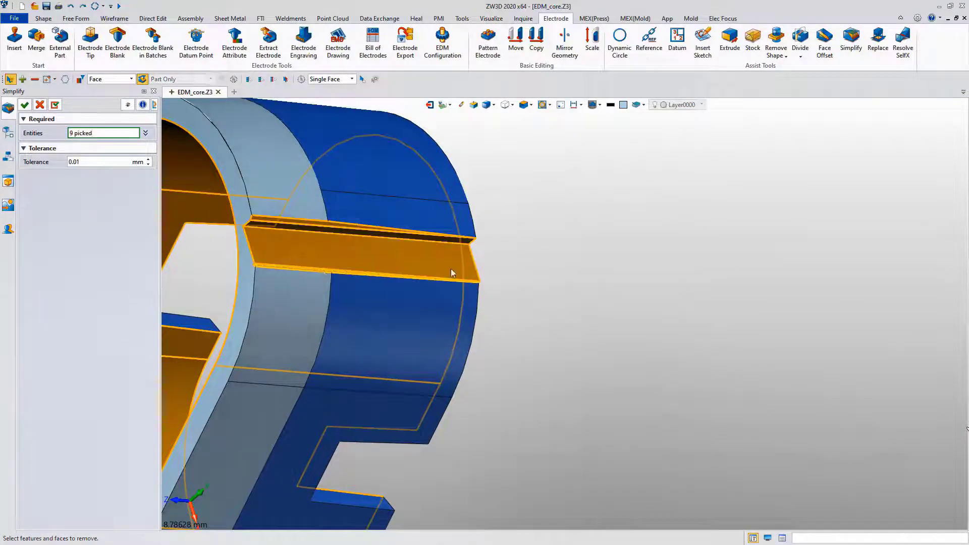
{"action": "scroll", "coordinate": [551, 266], "scroll_direction": "down", "scroll_amount": 5}
{"action": "right_click_drag", "start_coordinate": [550, 266], "coordinate": [584, 266]}
{"action": "left_click", "coordinate": [25, 105]}
Step: Show the core shape and hide the oblong electrode tip
{"action": "scroll", "coordinate": [598, 264], "scroll_direction": "down", "scroll_amount": 5}
{"action": "left_click", "coordinate": [37, 233]}
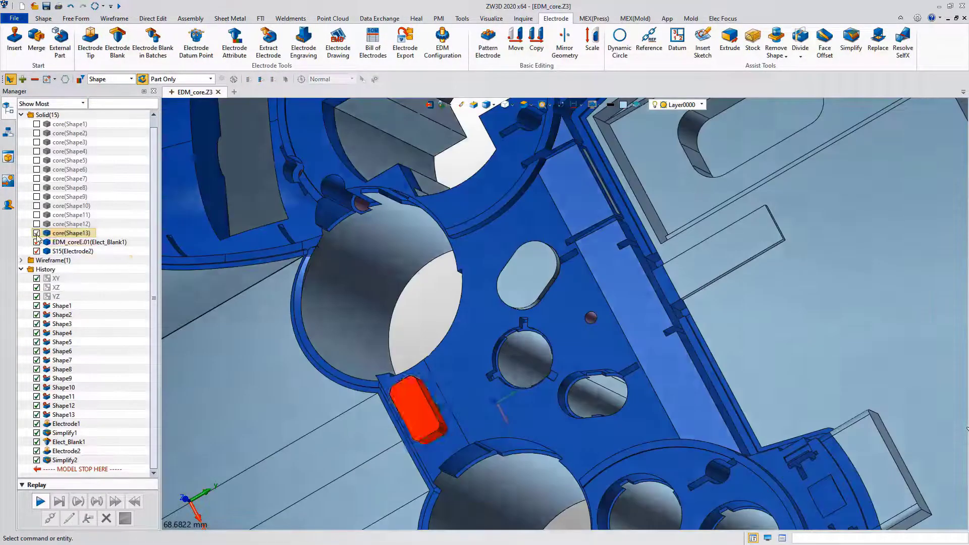
{"action": "scroll", "coordinate": [574, 253], "scroll_direction": "up", "scroll_amount": 5}
{"action": "left_click", "coordinate": [37, 251]}
Step: Create a box stock around the five faces of the narrow slot beside the oblong pocket, extended 2 mm in Z+
{"action": "left_click", "coordinate": [752, 42]}
{"action": "left_click", "coordinate": [550, 251]}
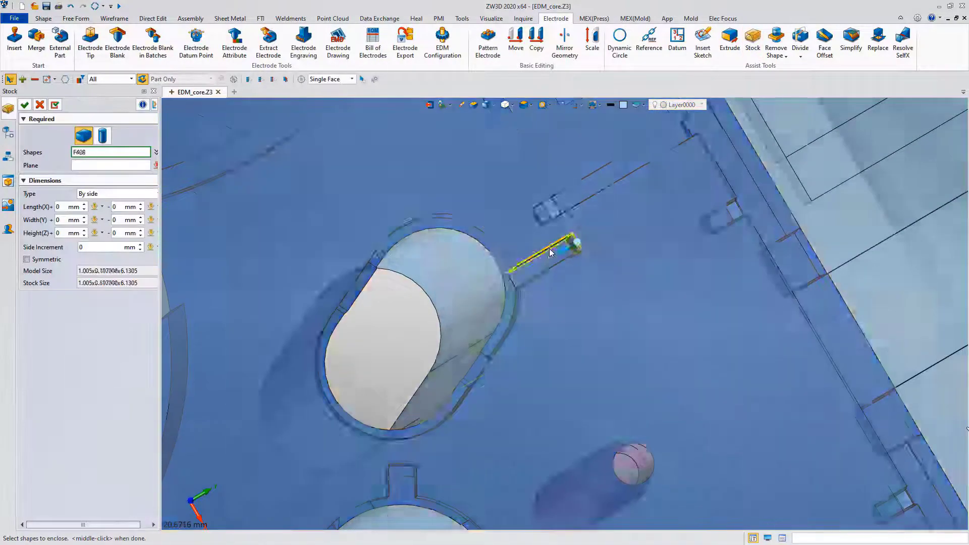
{"action": "scroll", "coordinate": [550, 251], "scroll_direction": "up", "scroll_amount": 5}
{"action": "left_click", "coordinate": [589, 322]}
{"action": "left_click", "coordinate": [537, 296]}
{"action": "type", "text": "2"}
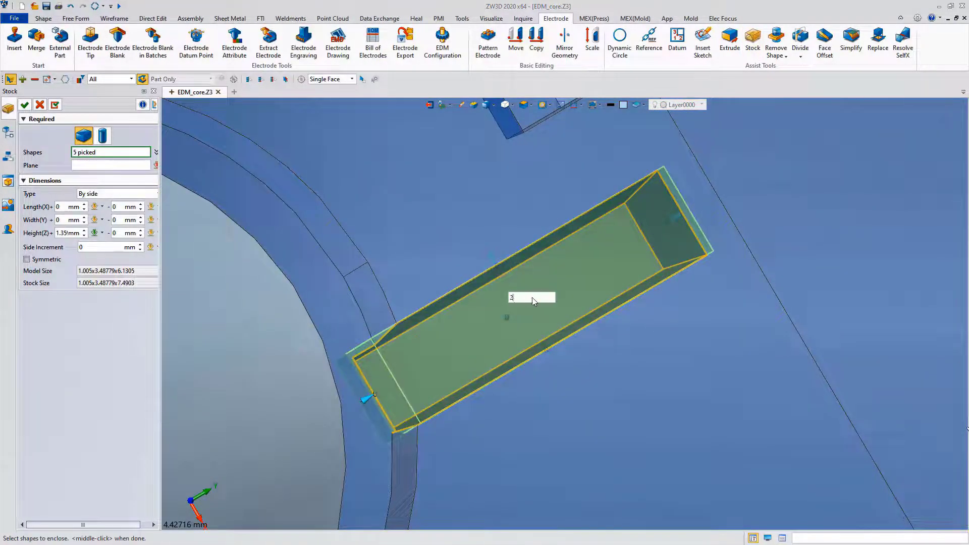
{"action": "key", "text": "Return"}
{"action": "right_click_drag", "start_coordinate": [532, 298], "coordinate": [532, 272]}
{"action": "left_click", "coordinate": [334, 327]}
{"action": "middle_click", "coordinate": [341, 322]}
{"action": "scroll", "coordinate": [335, 318], "scroll_direction": "down", "scroll_amount": 3}
{"action": "middle_click", "coordinate": [339, 324]}
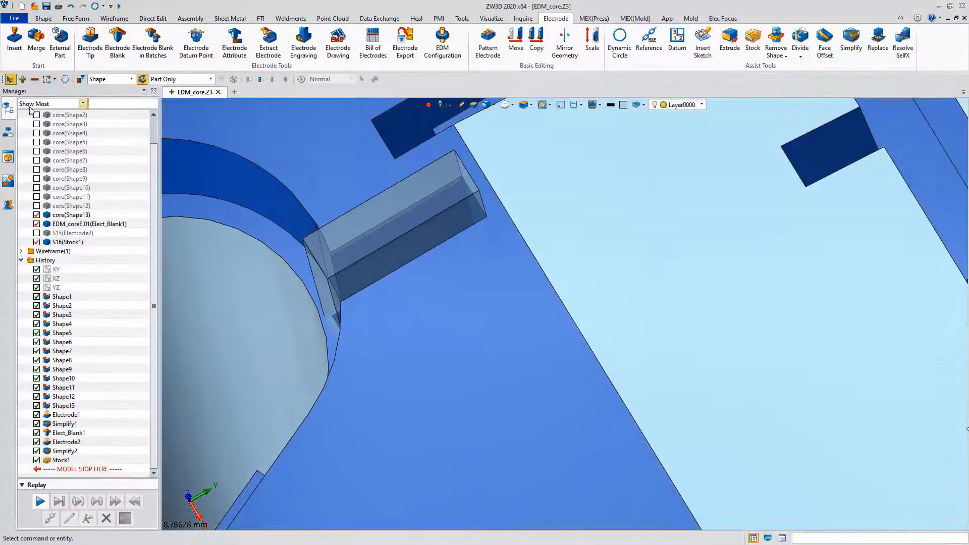
Step: Subtract the core shape from the stock block in the narrow slot
{"action": "scroll", "coordinate": [564, 256], "scroll_direction": "down", "scroll_amount": 5}
{"action": "left_click", "coordinate": [776, 41]}
{"action": "left_click", "coordinate": [526, 245]}
{"action": "middle_click", "coordinate": [526, 245]}
{"action": "left_click", "coordinate": [526, 282]}
{"action": "middle_click", "coordinate": [526, 282]}
Step: Hide the core shape and remove the leftover faces of the trimmed stock block with Simplify
{"action": "left_click", "coordinate": [36, 197]}
{"action": "scroll", "coordinate": [483, 245], "scroll_direction": "up", "scroll_amount": 5}
{"action": "right_click_drag", "start_coordinate": [483, 244], "coordinate": [504, 246]}
{"action": "left_click", "coordinate": [851, 41]}
{"action": "left_click", "coordinate": [435, 420]}
{"action": "left_click", "coordinate": [461, 446]}
{"action": "left_click", "coordinate": [459, 336]}
{"action": "left_click", "coordinate": [22, 104]}
Step: Show the core shape and the oblong electrode tip alongside the stock block
{"action": "scroll", "coordinate": [488, 210], "scroll_direction": "down", "scroll_amount": 5}
{"action": "left_click", "coordinate": [37, 196]}
{"action": "left_click", "coordinate": [36, 215]}
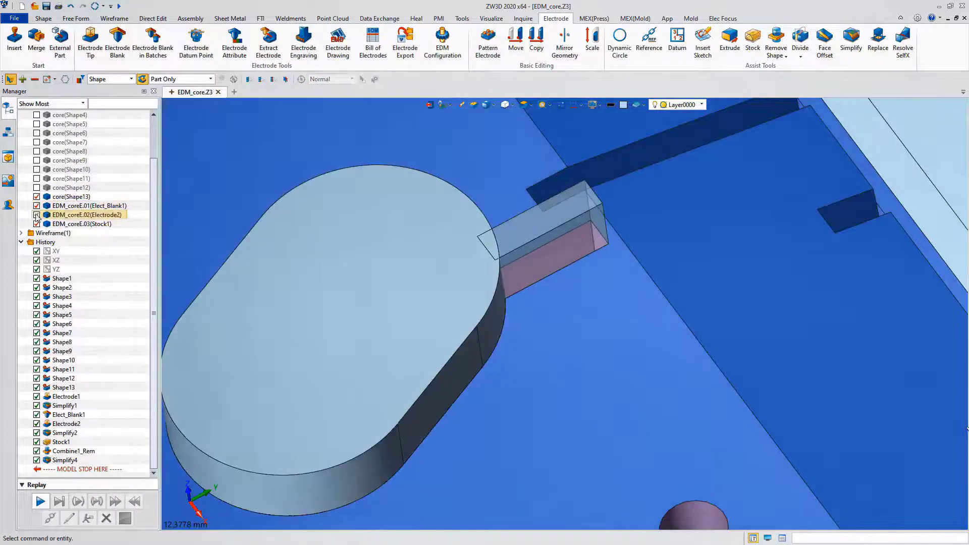
Step: Mirror the oblong electrode tip and the slot electrode about the YZ plane
{"action": "left_click", "coordinate": [43, 18]}
{"action": "left_click", "coordinate": [707, 46]}
{"action": "left_click", "coordinate": [576, 237]}
{"action": "left_click", "coordinate": [616, 219]}
{"action": "left_click", "coordinate": [118, 146]}
{"action": "left_click", "coordinate": [8, 134]}
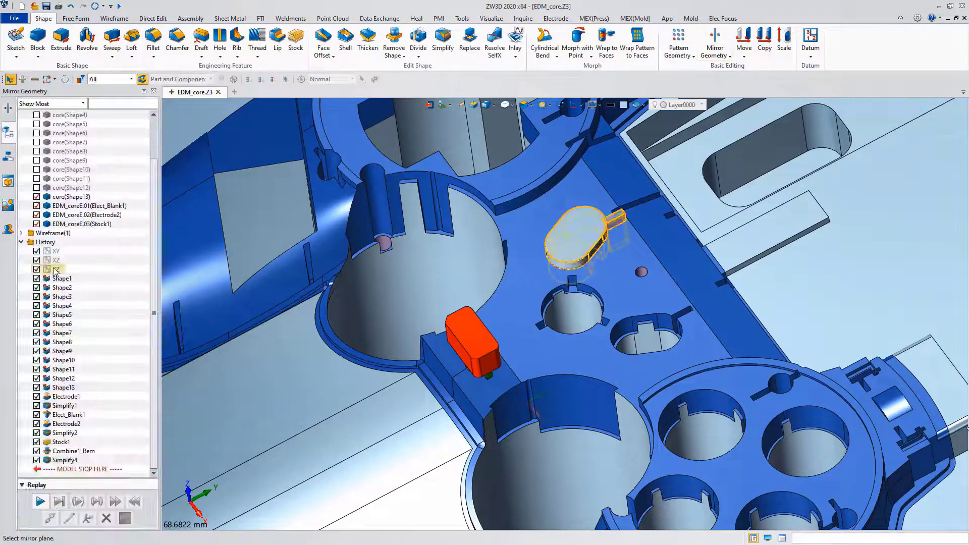
{"action": "left_click", "coordinate": [50, 269]}
{"action": "left_click", "coordinate": [23, 104]}
Step: Create rectangular electrode blanks in batch, starting at EDM_coreE.04, for the original and mirrored oblong and slot electrodes
{"action": "left_click", "coordinate": [559, 18]}
{"action": "left_click", "coordinate": [152, 40]}
{"action": "left_click", "coordinate": [576, 235]}
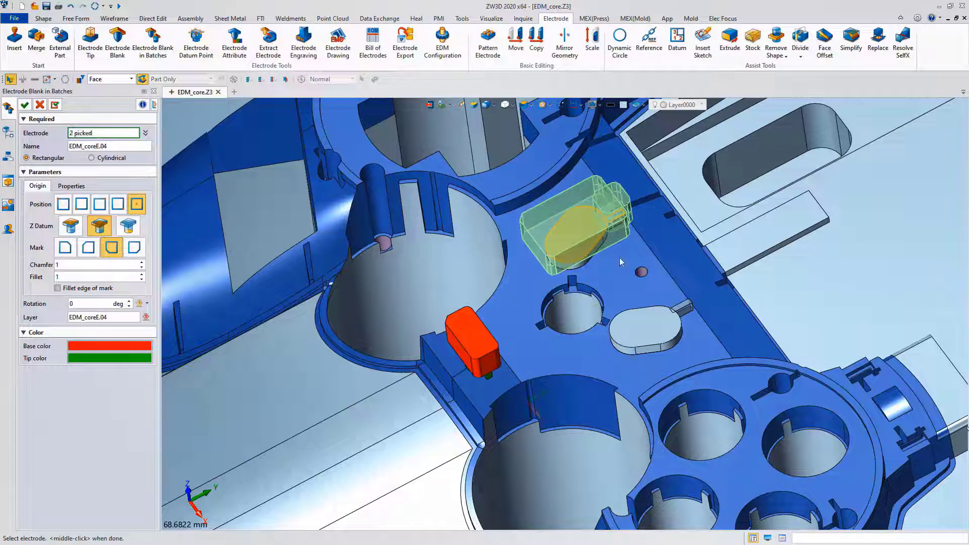
{"action": "left_click", "coordinate": [646, 328]}
{"action": "left_click", "coordinate": [24, 104]}
Step: Engrave the electrode names on the bottom of EDM_coreE.04 and EDM_coreE.06
{"action": "left_click", "coordinate": [304, 43]}
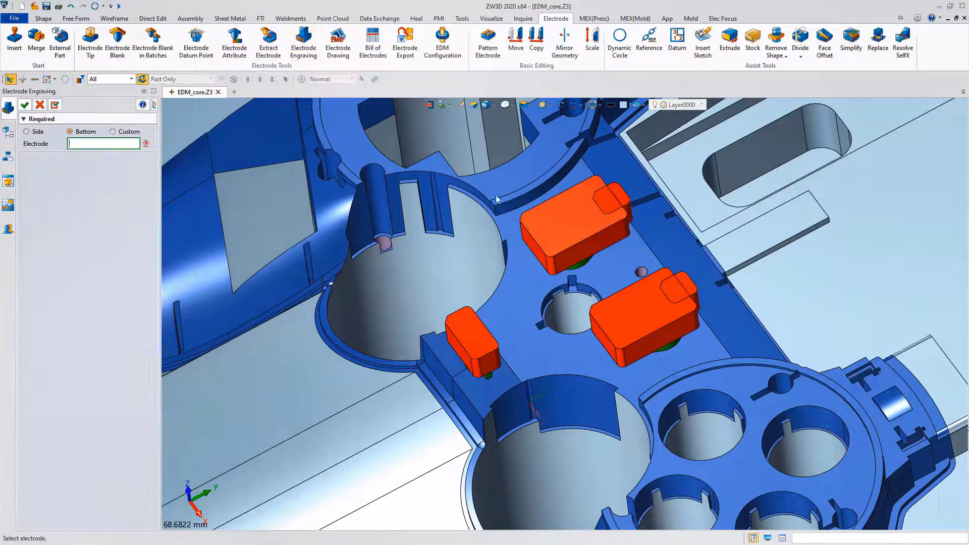
{"action": "left_click", "coordinate": [541, 216]}
{"action": "left_click", "coordinate": [59, 107]}
{"action": "left_click", "coordinate": [605, 320]}
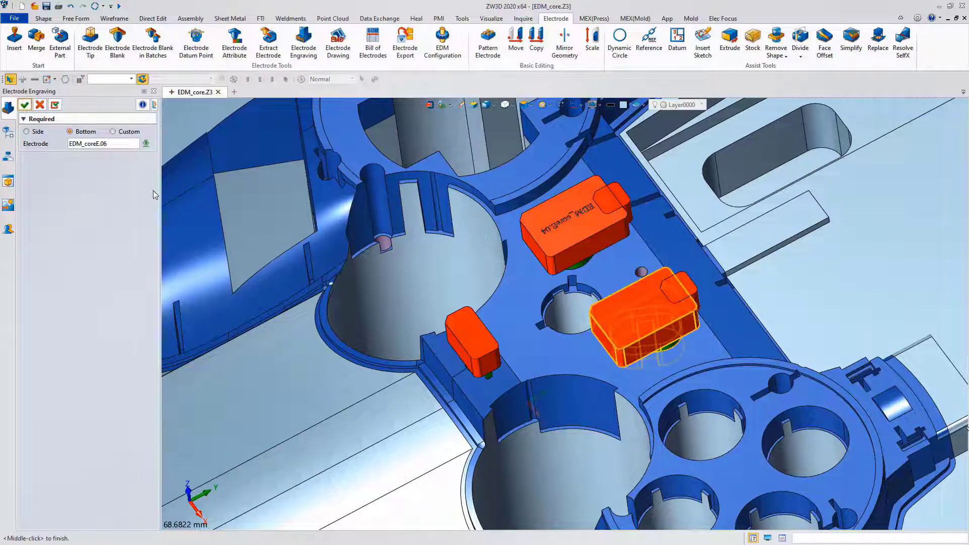
{"action": "left_click", "coordinate": [25, 104]}
Step: Output the bill of the five copper electrodes as XLSX with mold number Core and workpiece EDM_core, and export the electrodes
{"action": "left_click", "coordinate": [373, 43]}
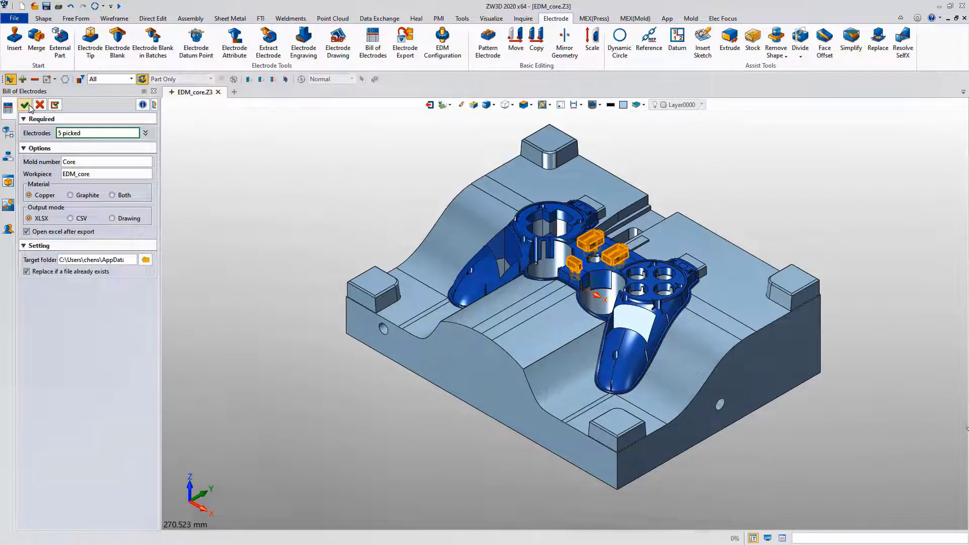
{"action": "left_click", "coordinate": [24, 104]}
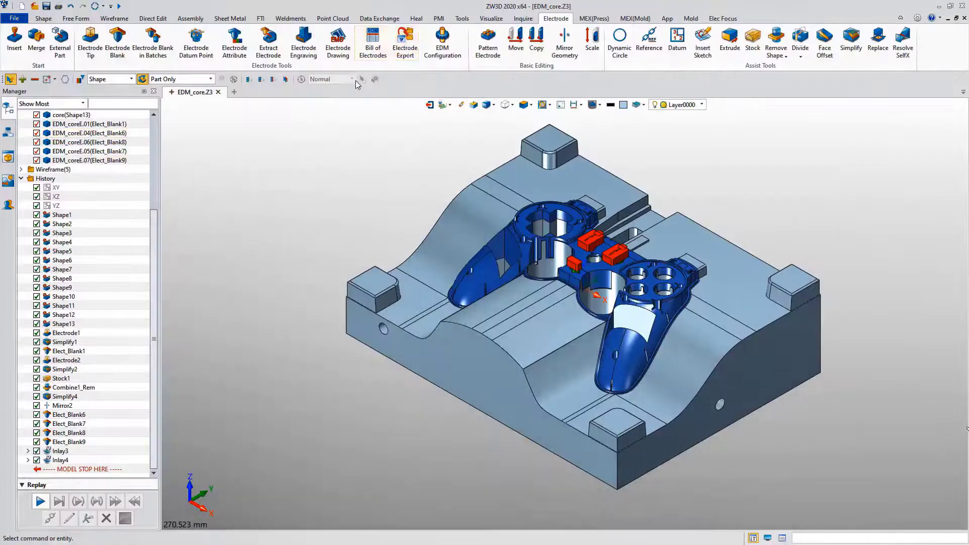
{"action": "left_click", "coordinate": [25, 105]}
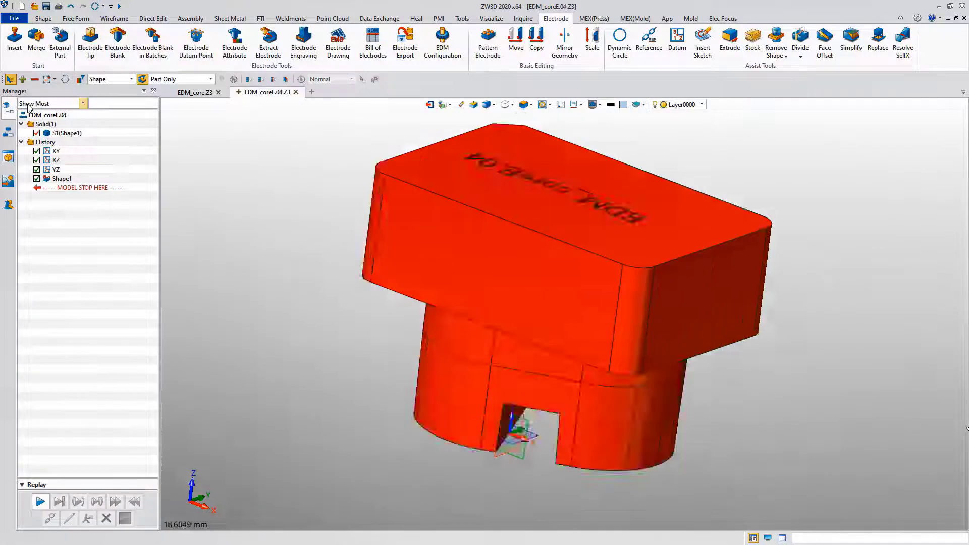